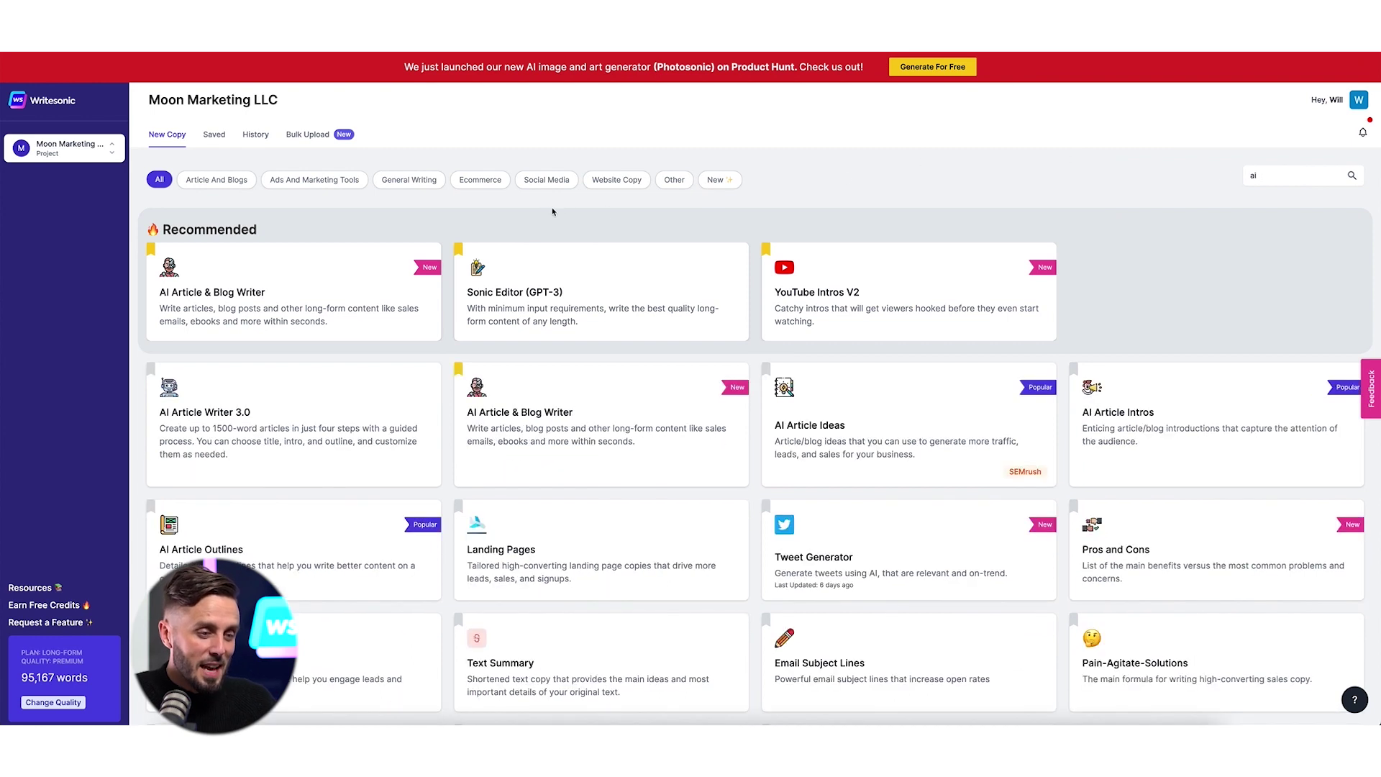
- Open the AI Article Writer 3.0 tool from the AI template results
left_click(359, 399)
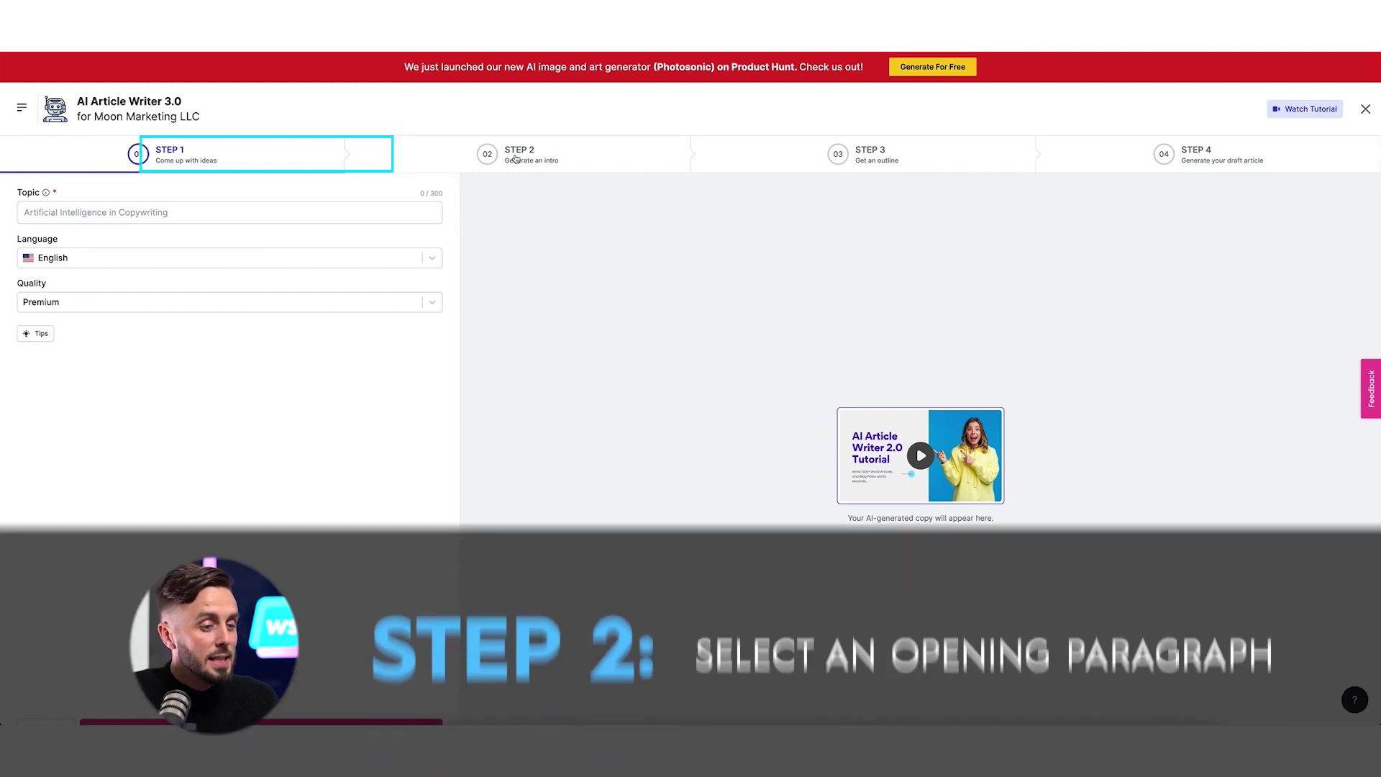
- Preview the Step 2 intro-generation and Step 3 outline pages of the article writer
left_click(516, 158)
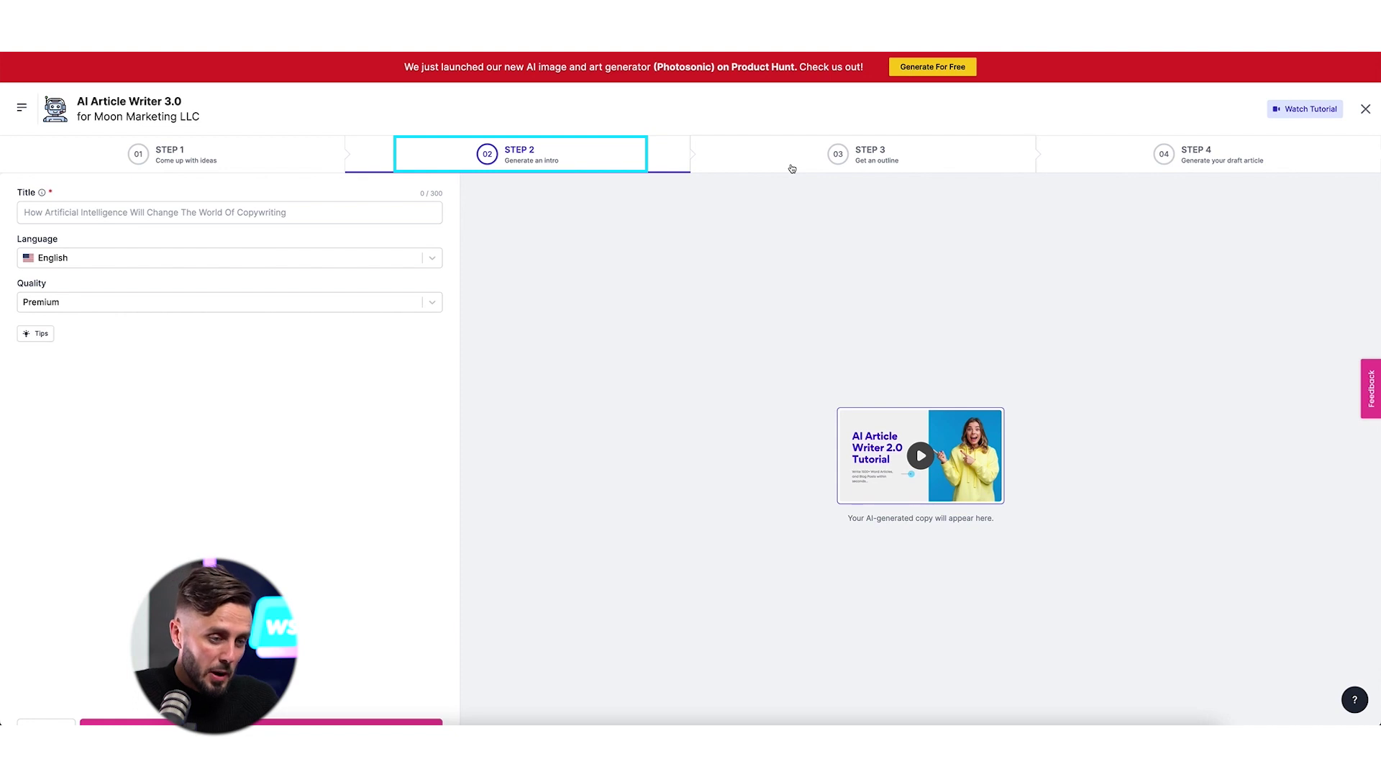
left_click(792, 169)
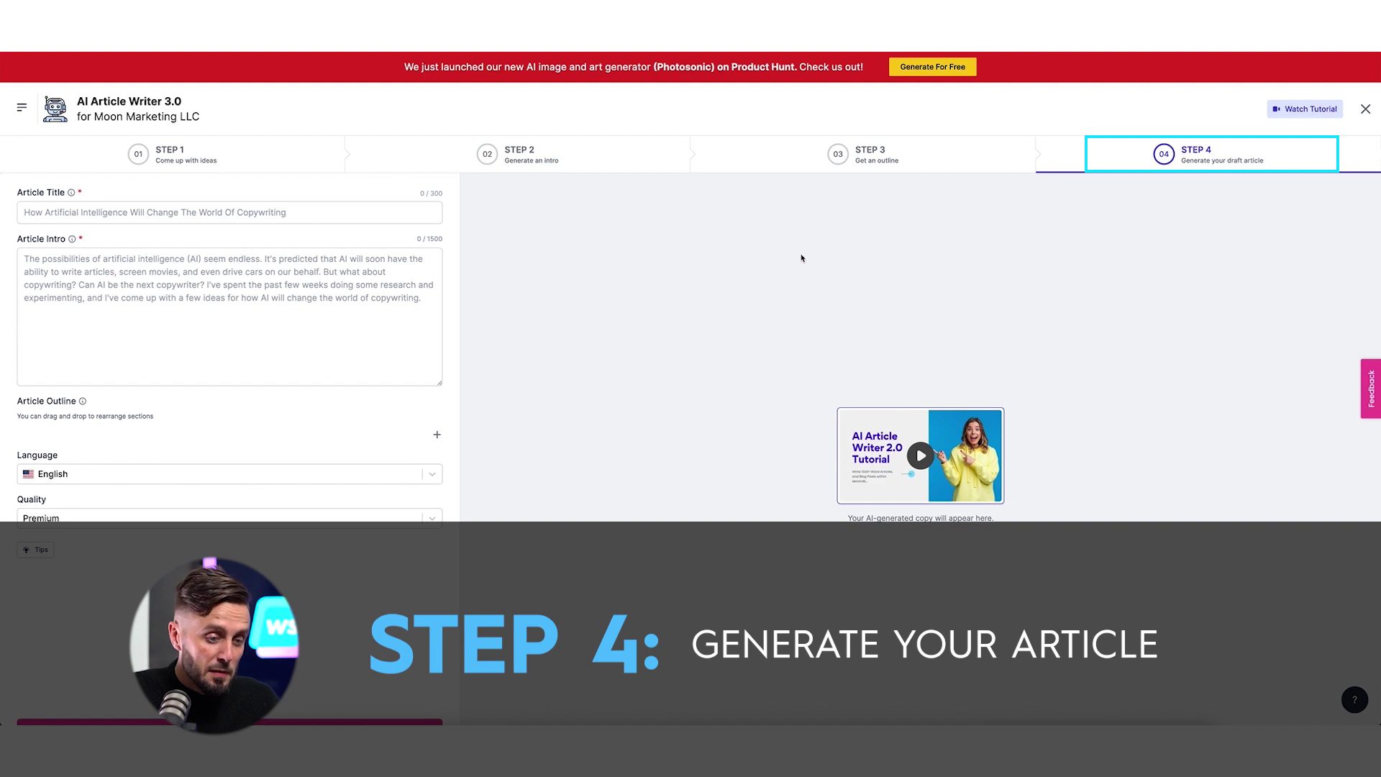
scroll(306, 355, "down", 1)
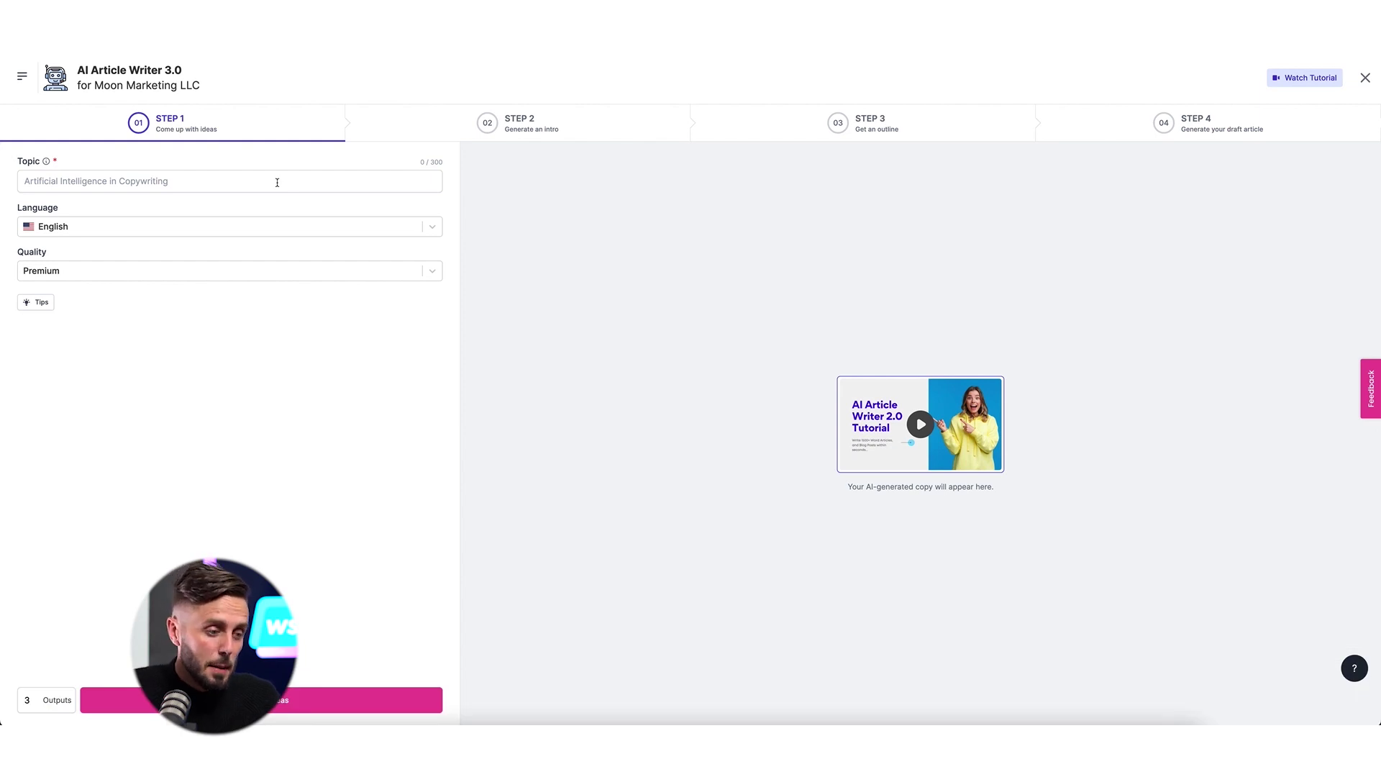
- Select the empty Topic field on Step 1 to begin entering the topic
left_click(276, 182)
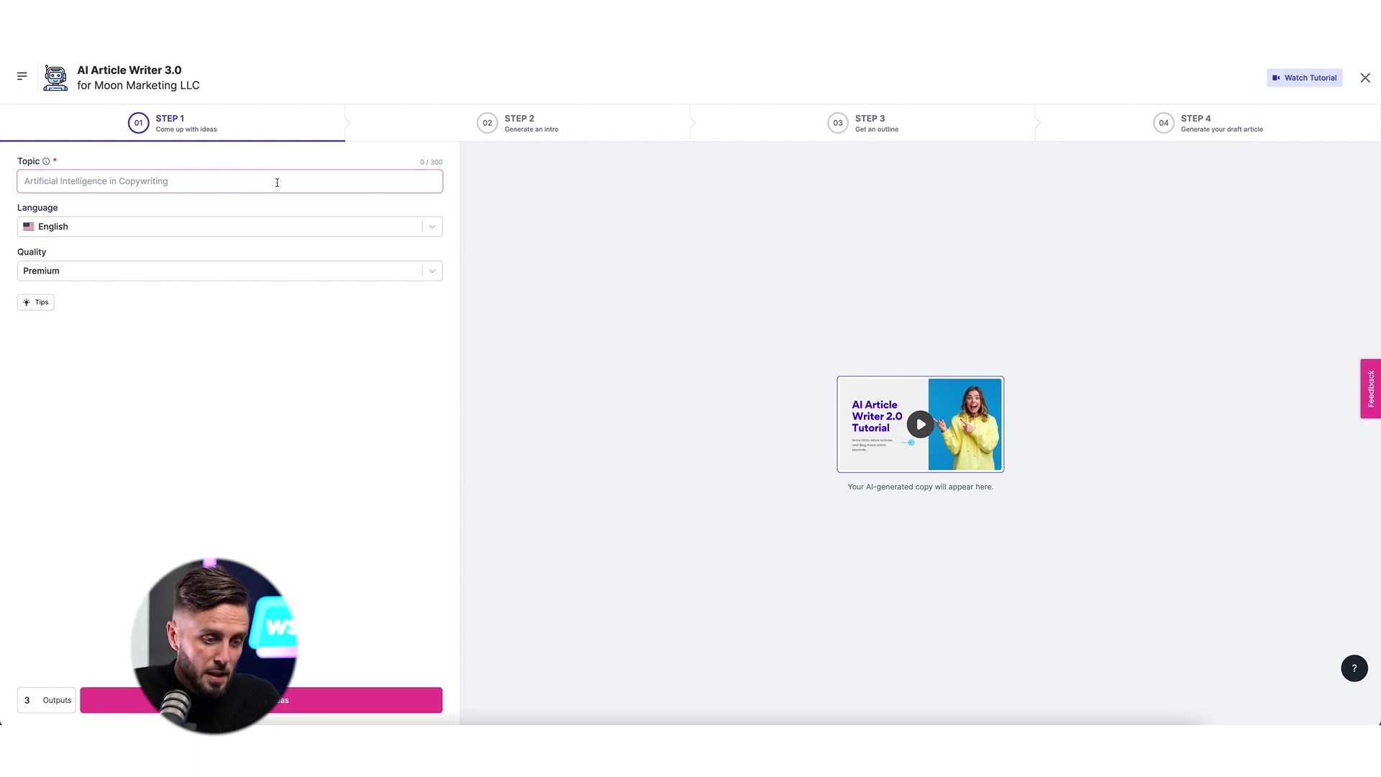
- Enter the topic 'Digital Marketing', set Outputs to 5, and generate title ideas
type("D")
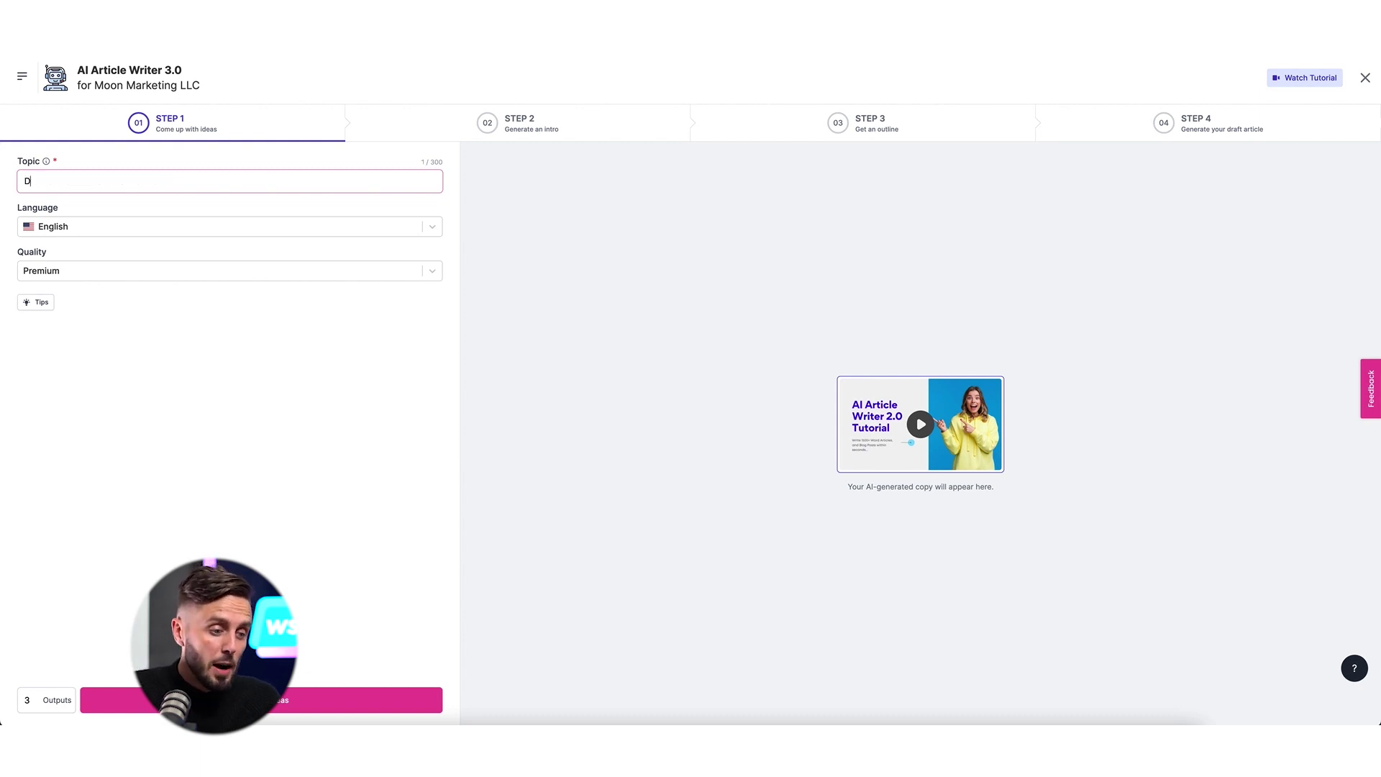
type("igital Marketing")
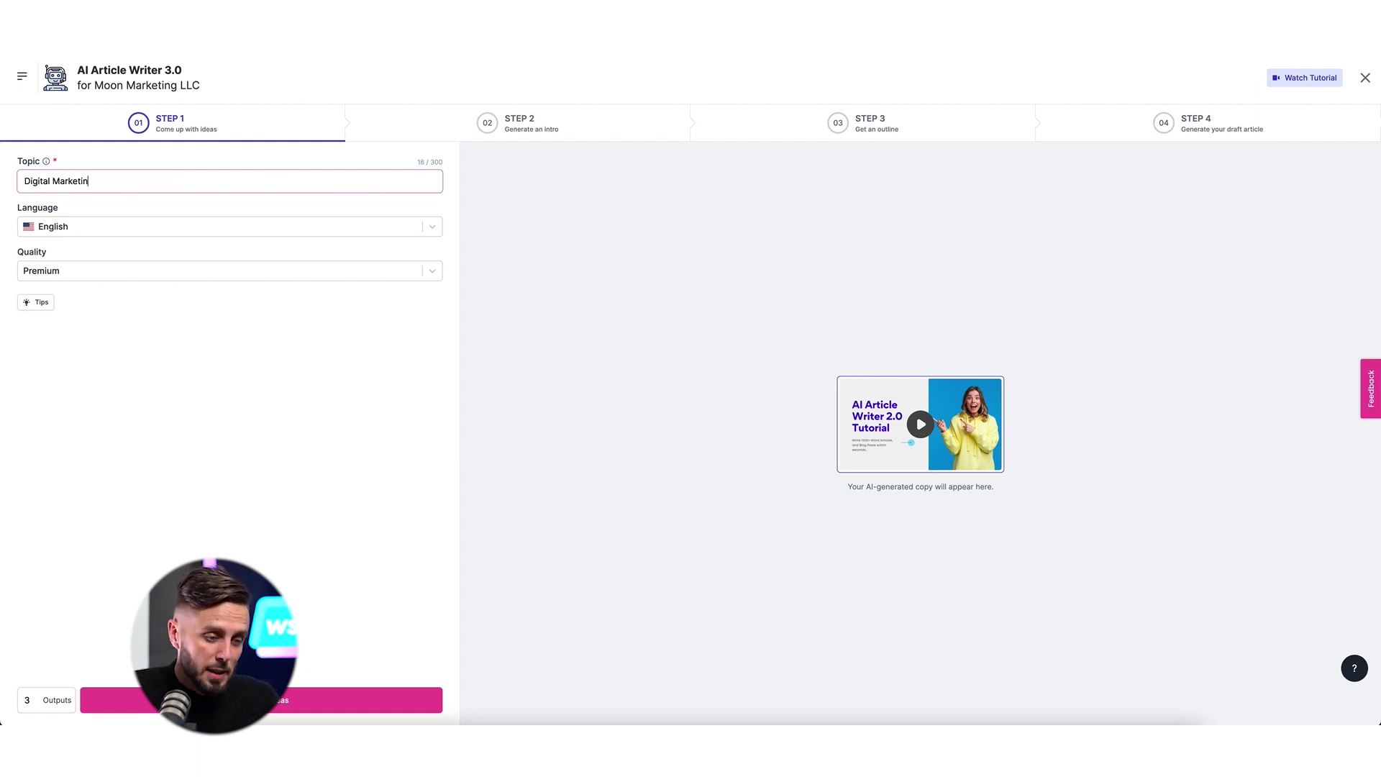
left_click(37, 697)
left_click(37, 697)
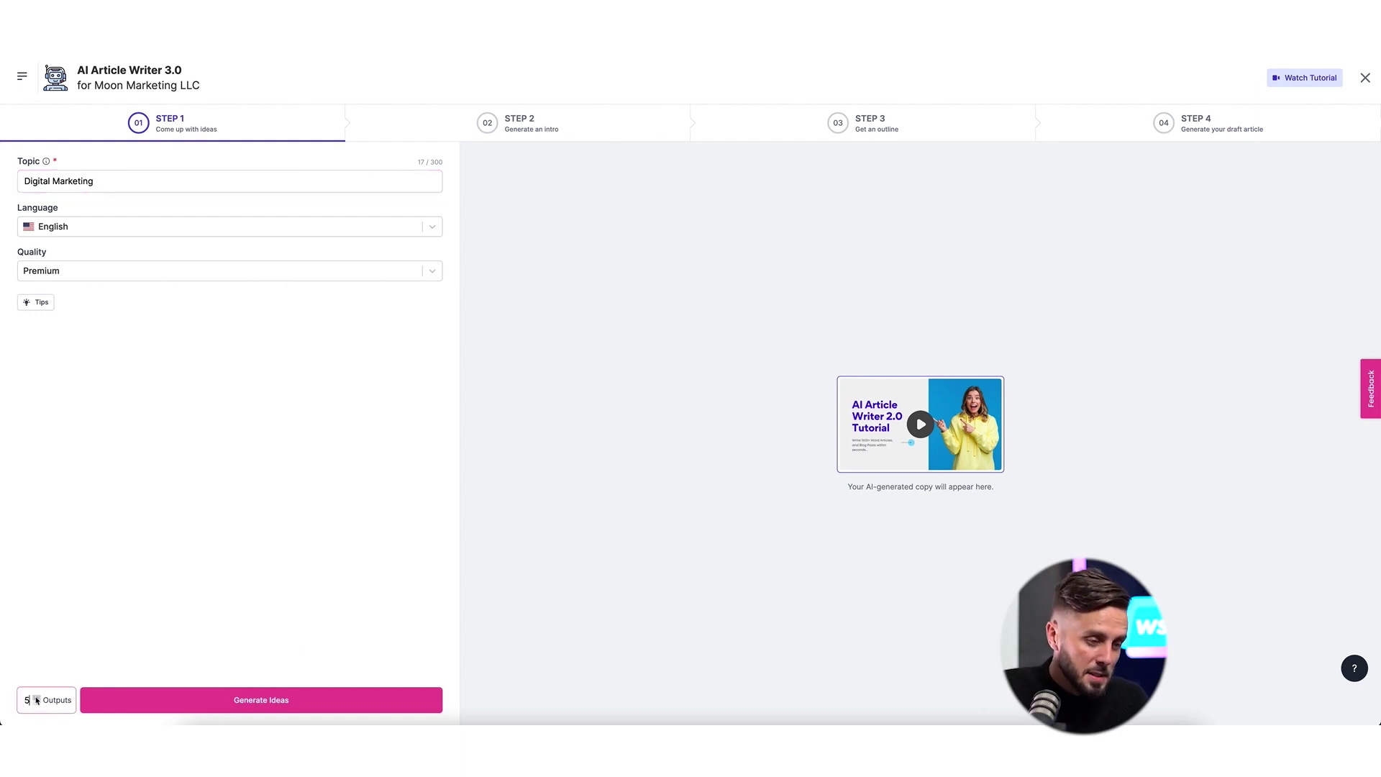
left_click(176, 705)
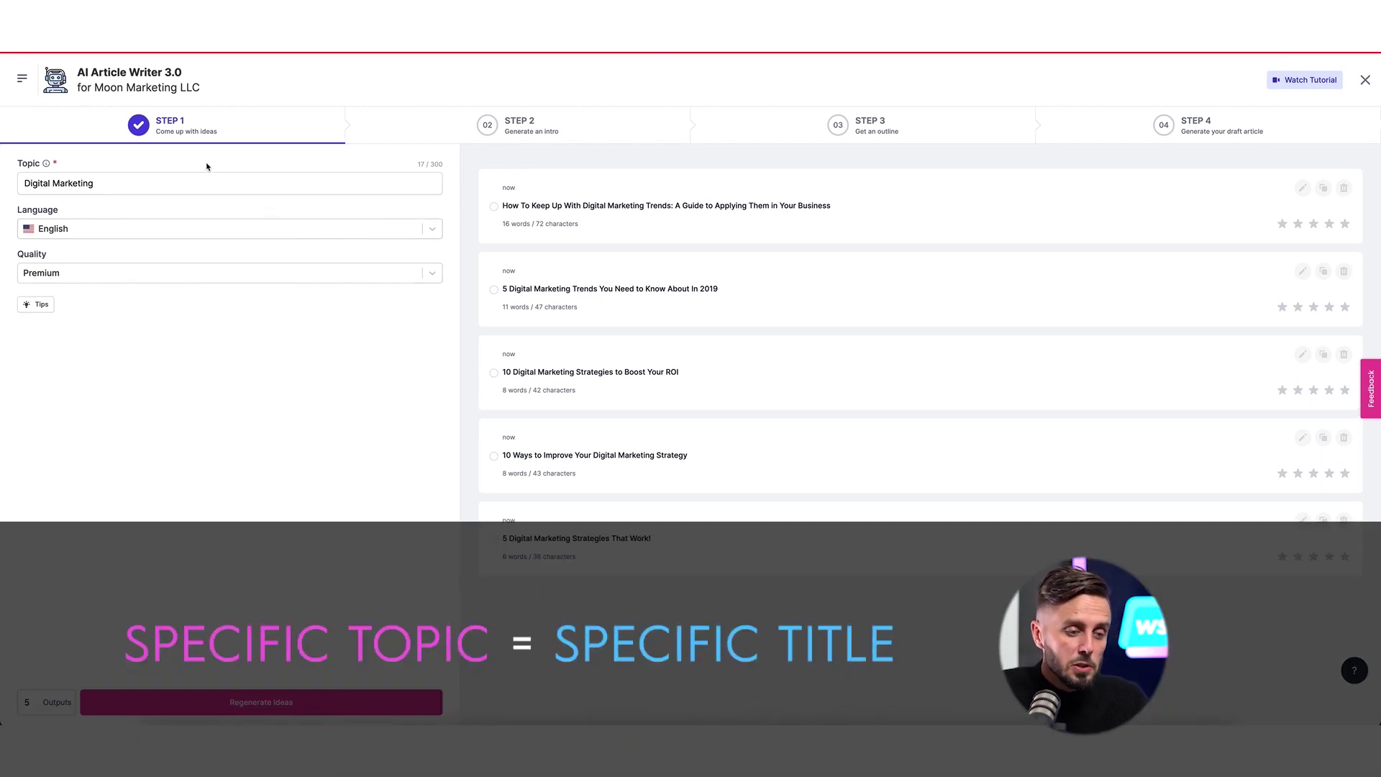
left_click(227, 188)
- Extend the topic to 'Digital Marketing for ecommerce brands', regenerate ideas, and view the Tips
type("for ecomme")
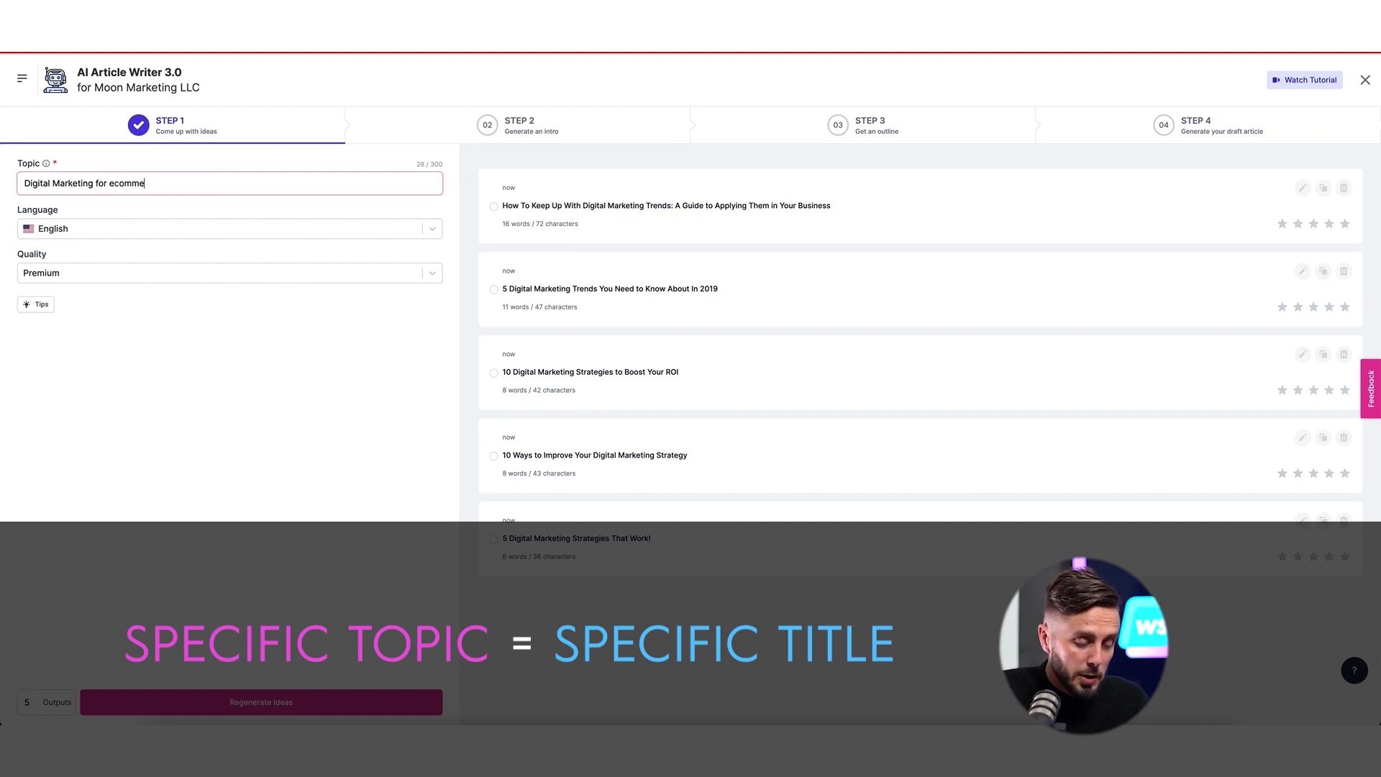
type("rce brands")
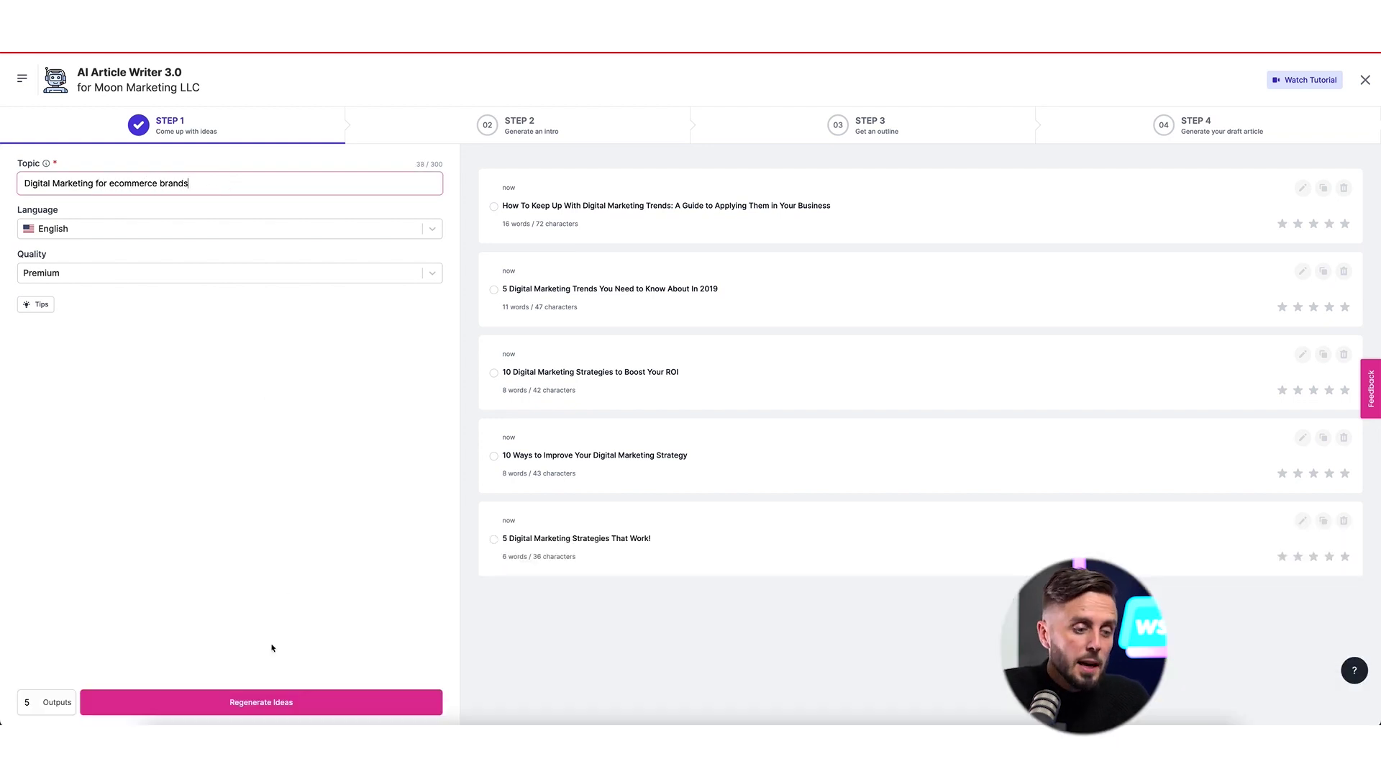
left_click(273, 699)
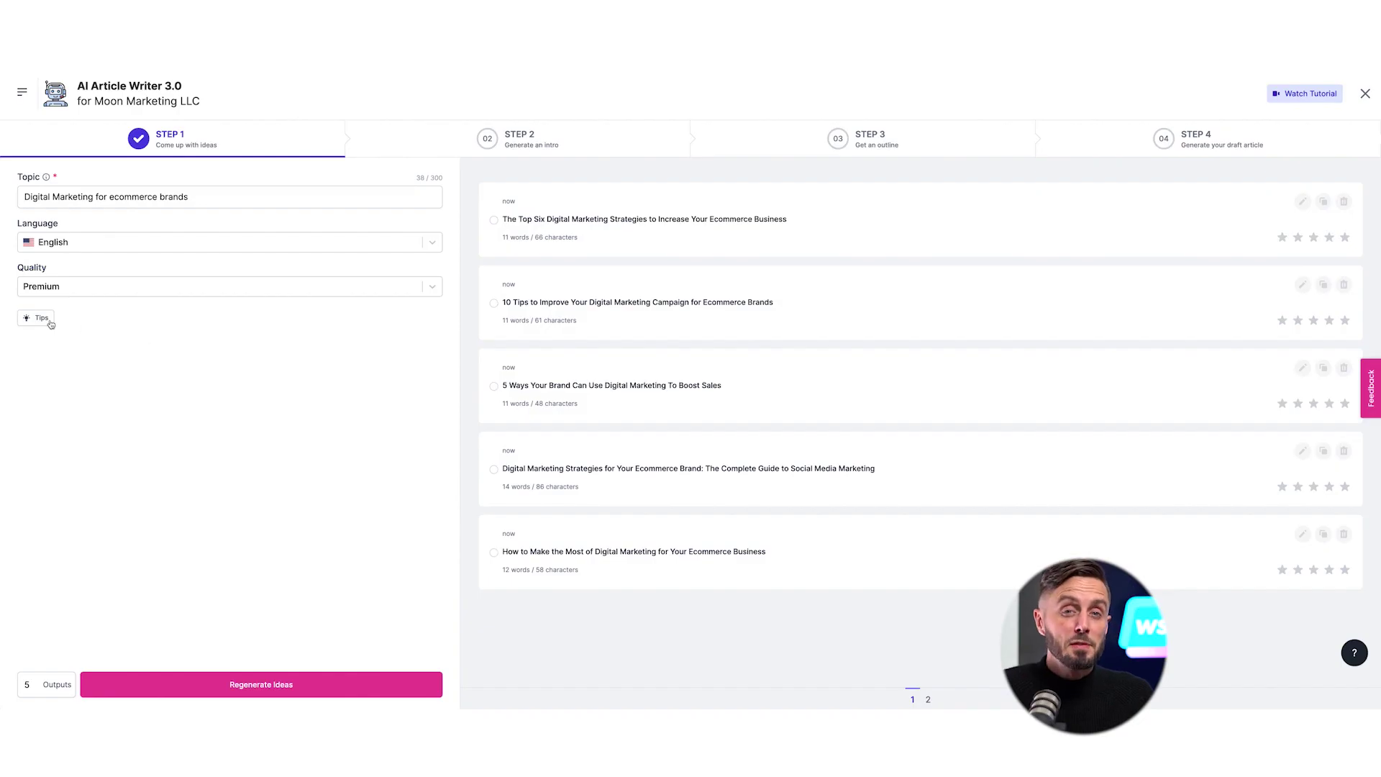
left_click(49, 322)
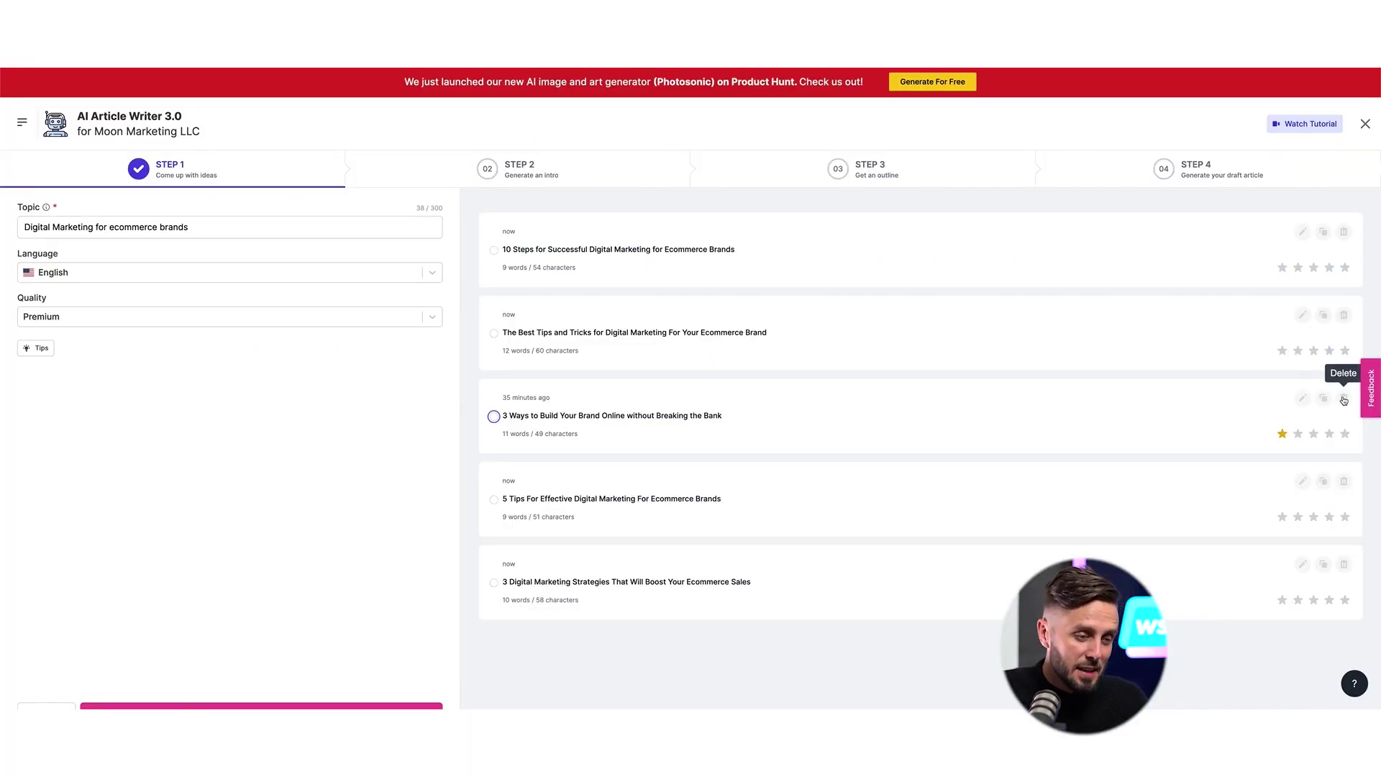
- Rate '3 Ways to Build Your Brand Online without Breaking the Bank' five stars, keep English and Premium, and choose it
left_click(1314, 434)
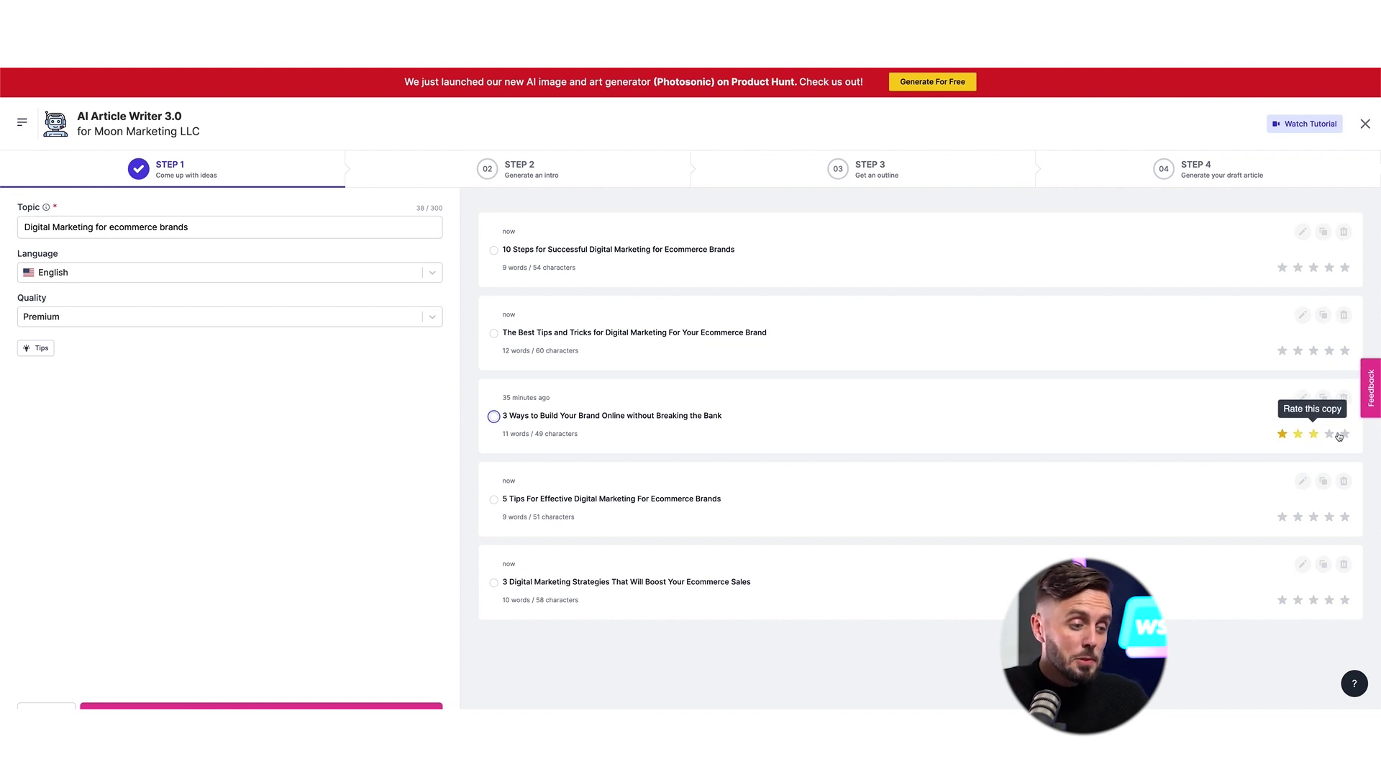
left_click(1346, 434)
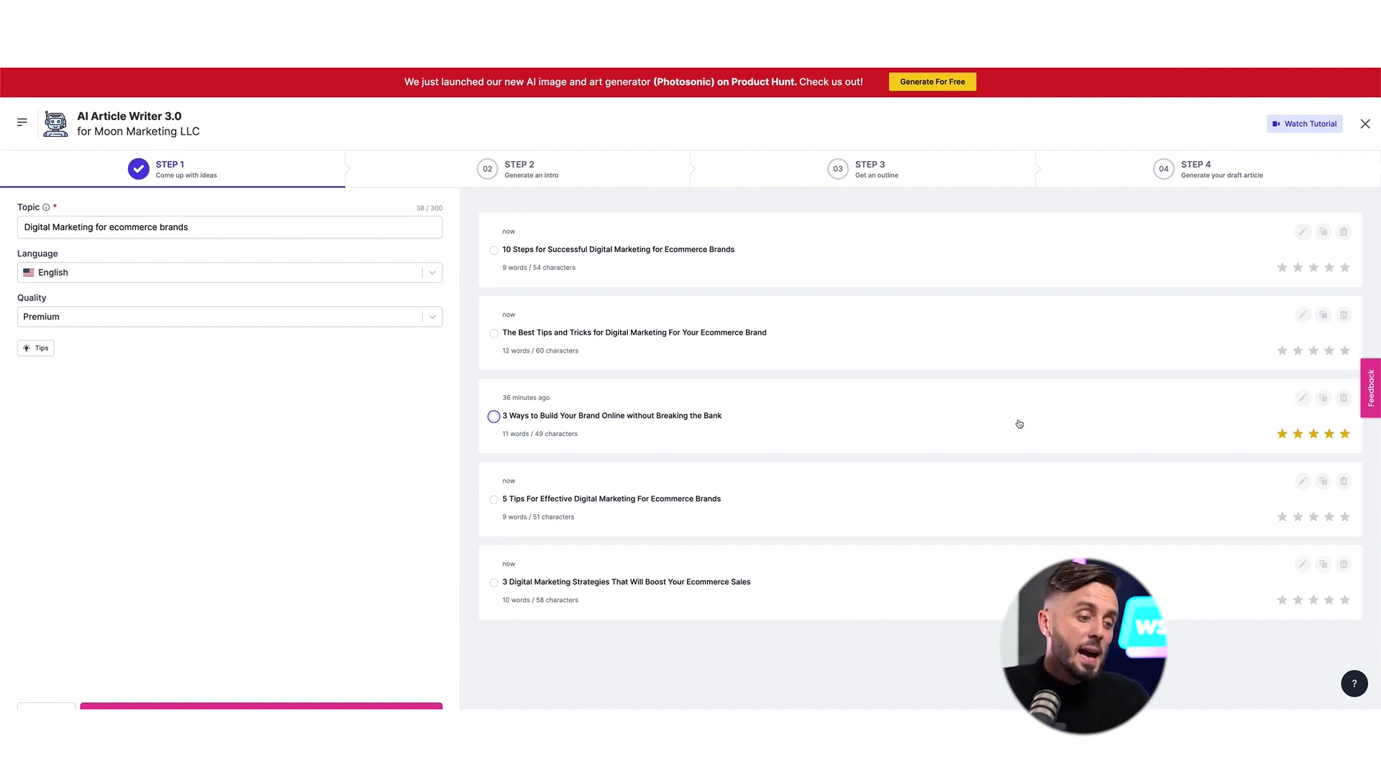
left_click(432, 274)
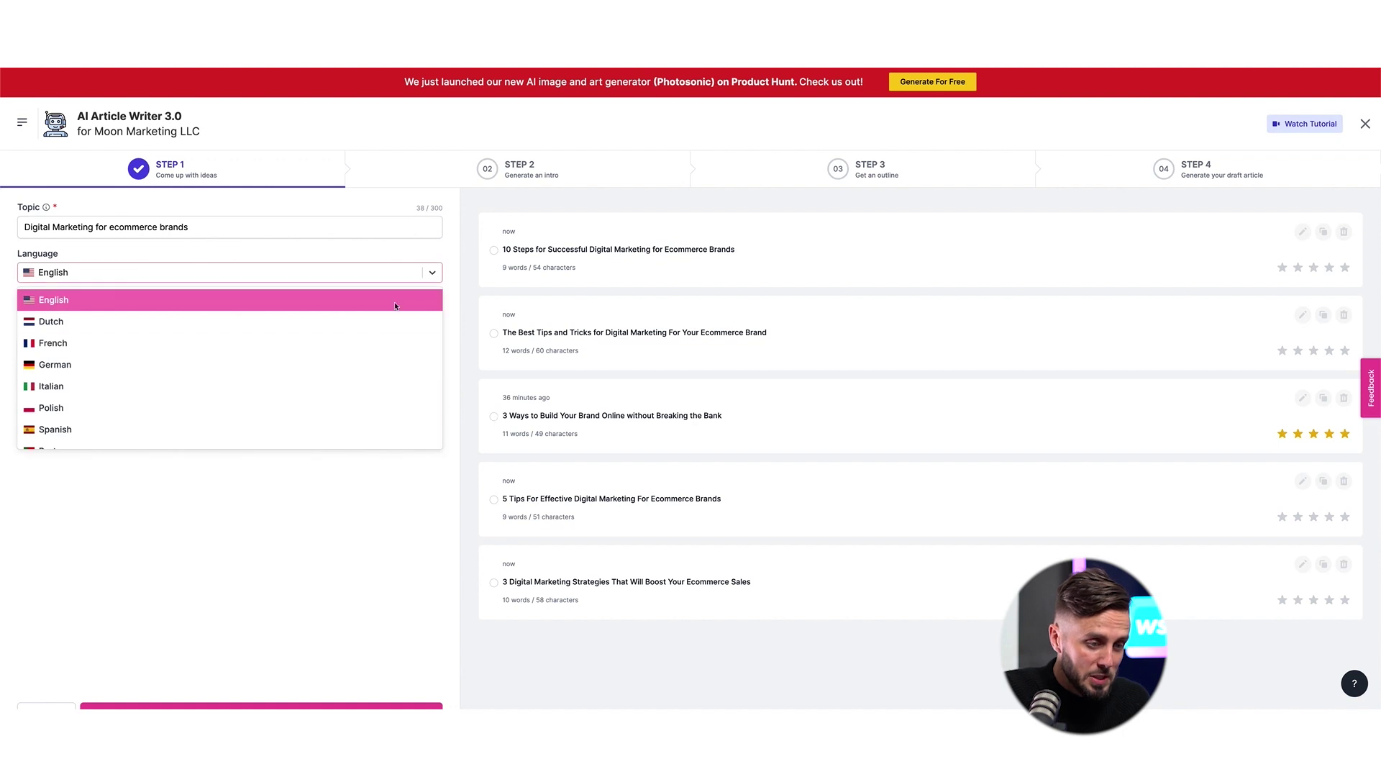
left_click(431, 274)
left_click(431, 321)
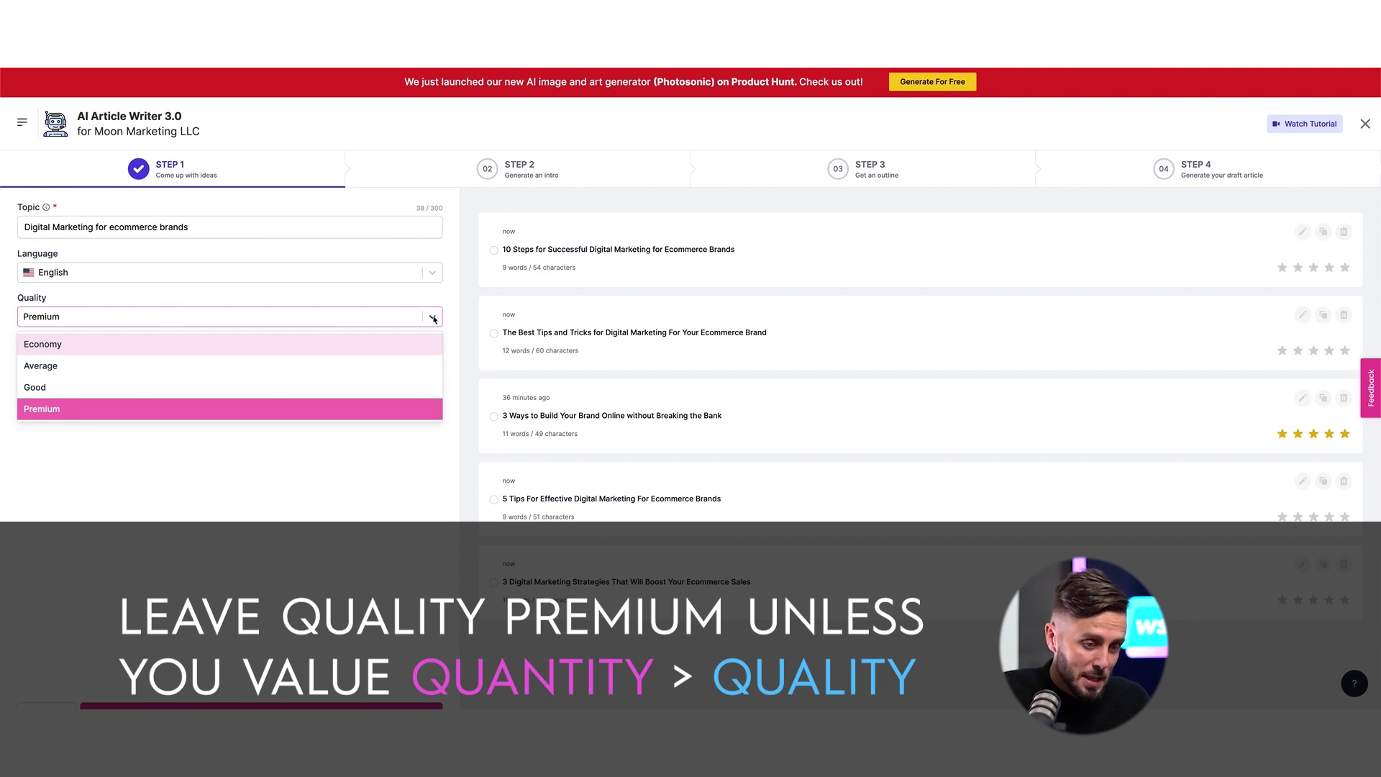
left_click(434, 320)
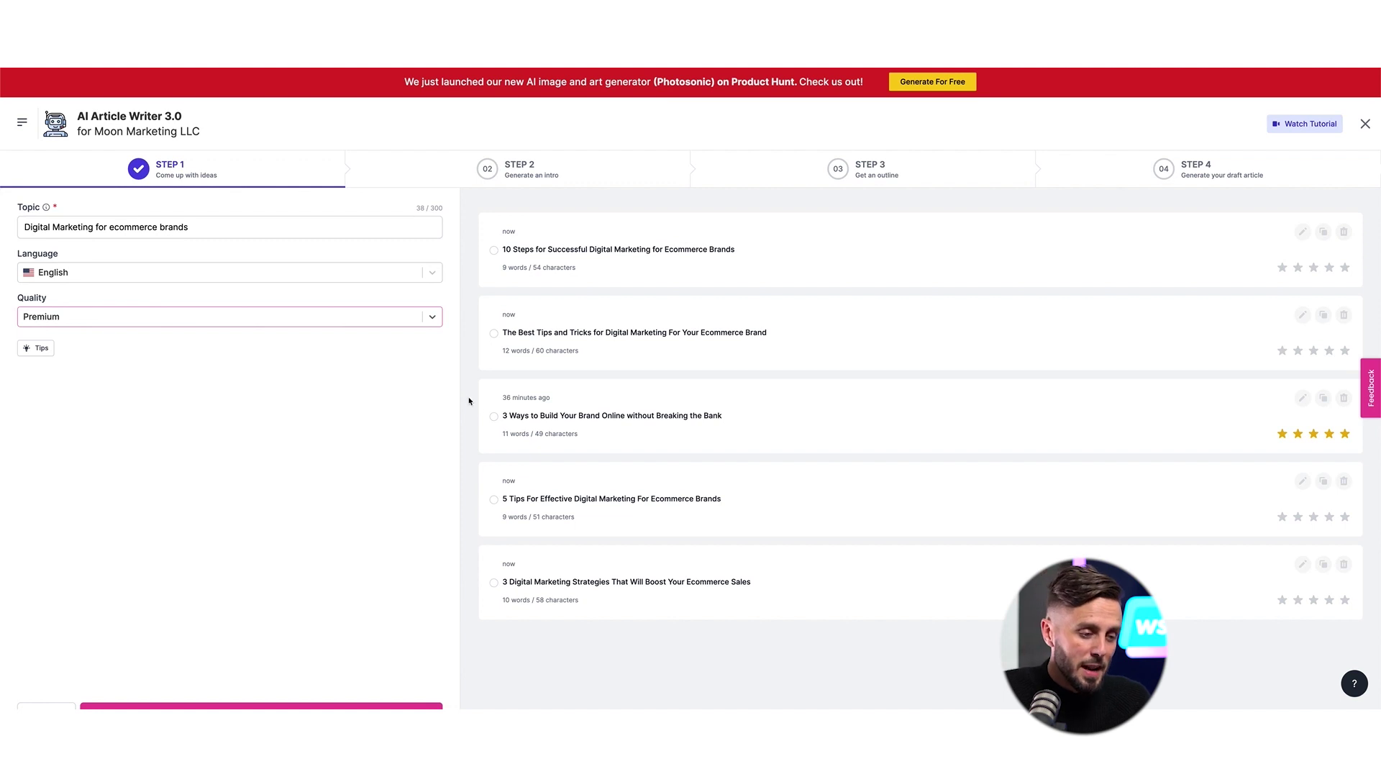
left_click(493, 417)
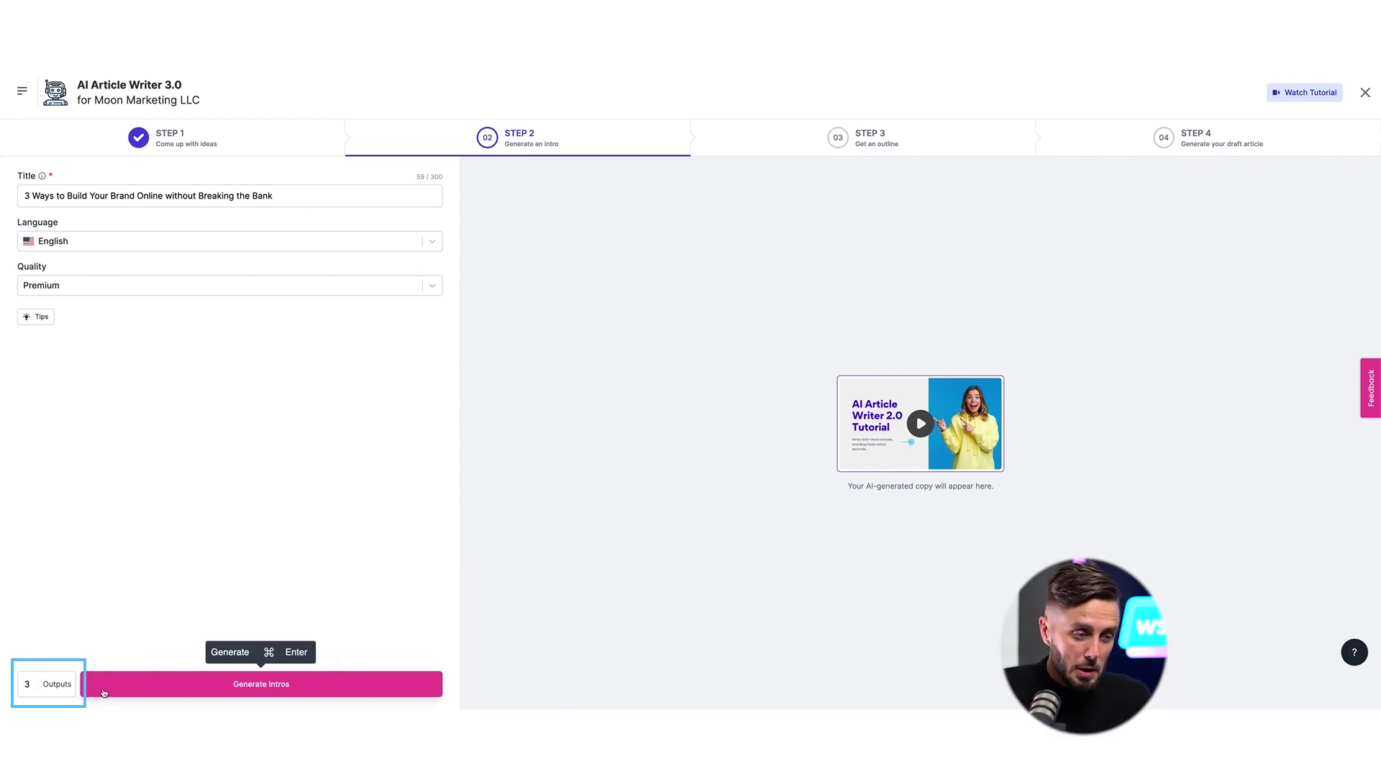
- Generate five intros and give the chosen third intro five stars
left_click(36, 682)
left_click(37, 681)
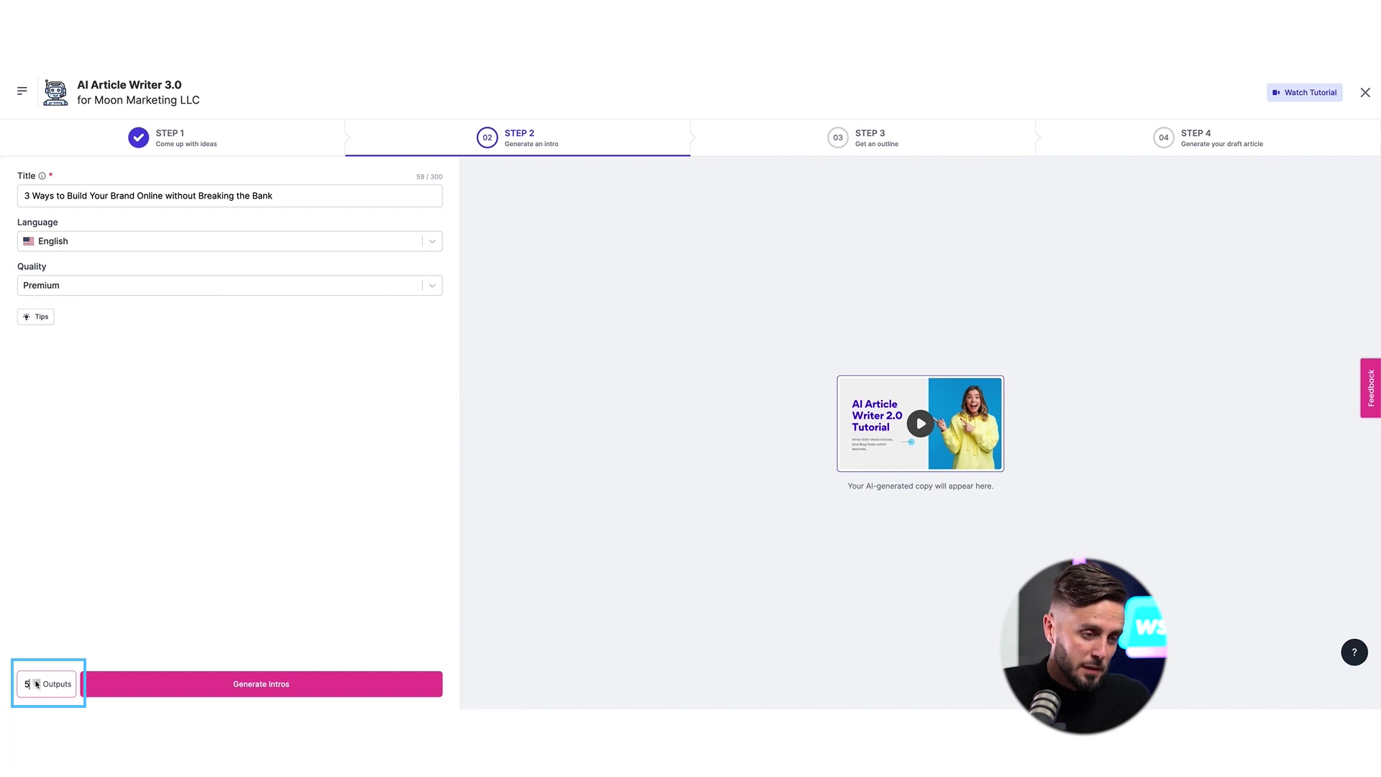
left_click(121, 687)
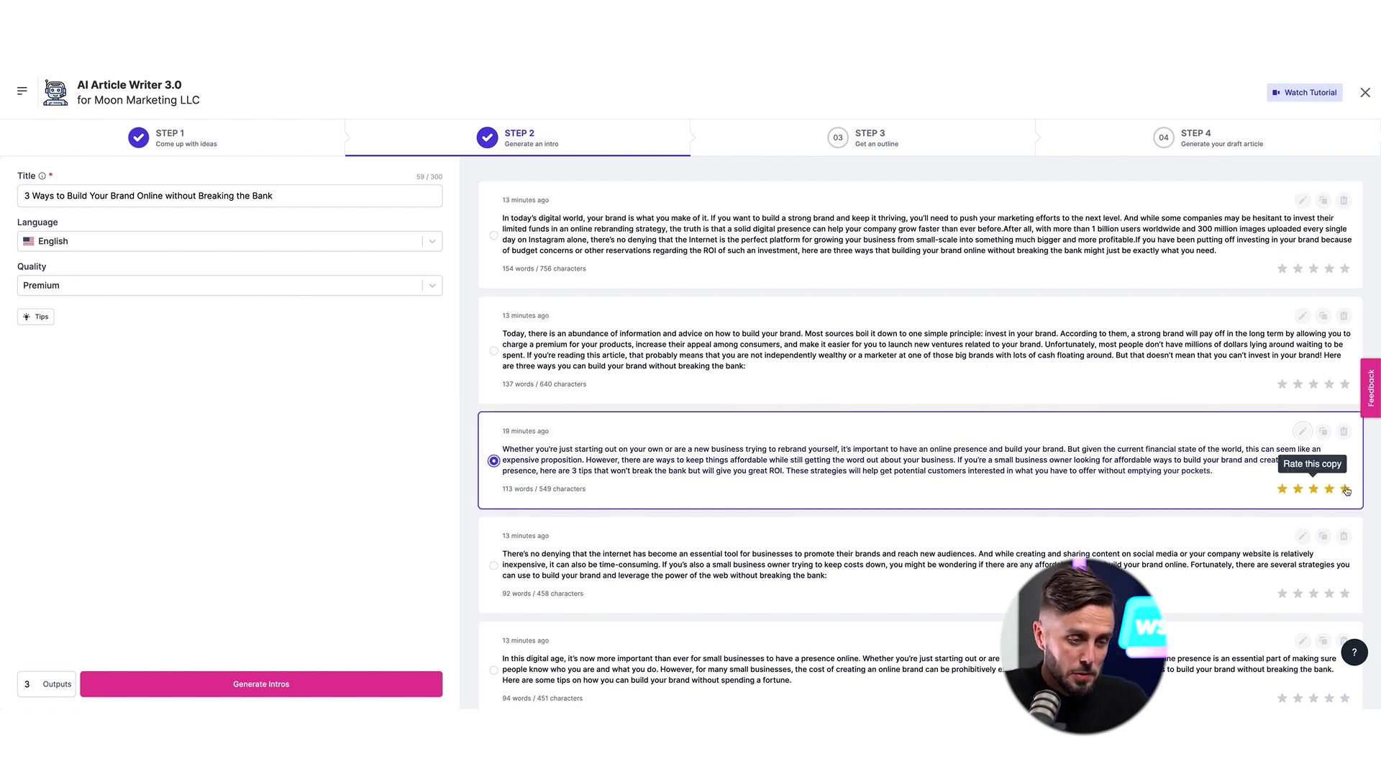
left_click(1346, 490)
- Edit the intro, replacing 'emptying your pockets' with 'breaking the bank', and confirm
left_click(1303, 431)
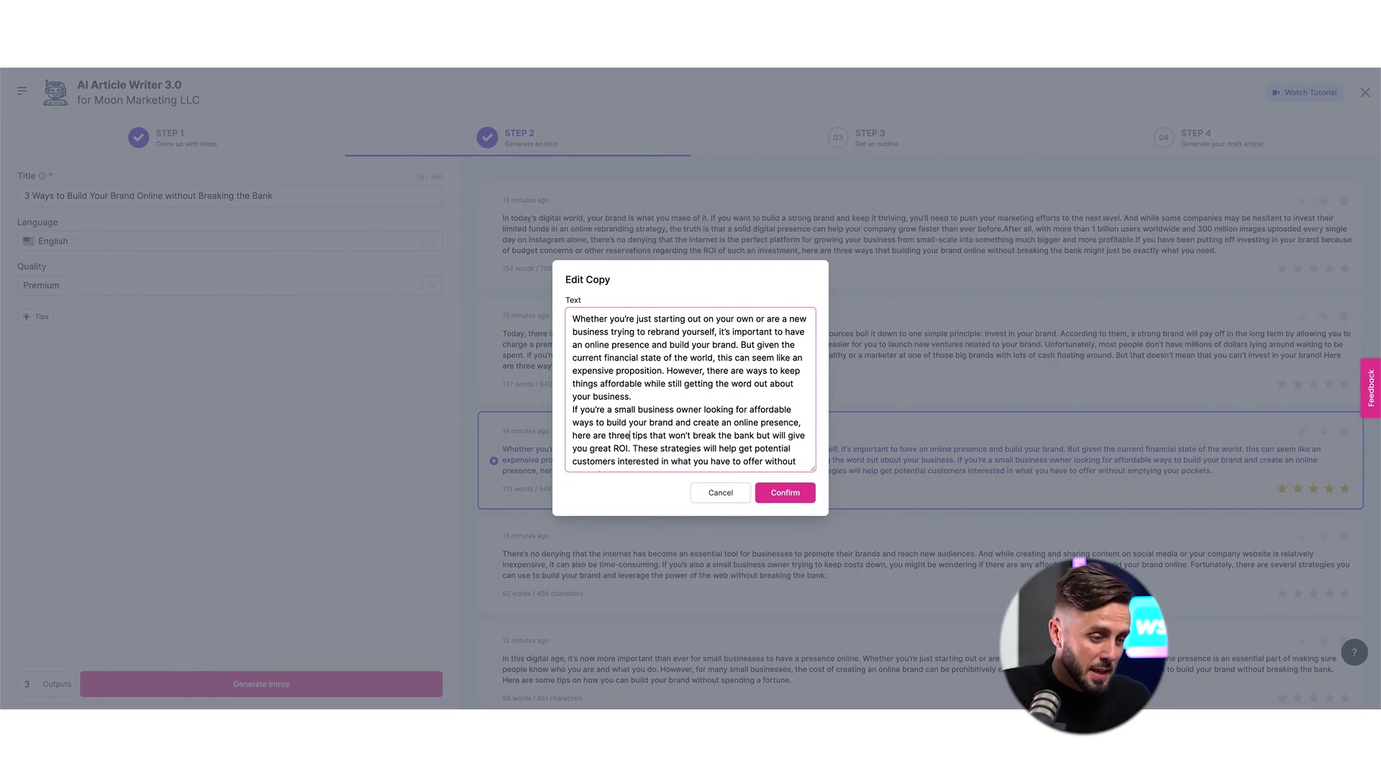
left_click_drag(667, 460, 573, 461)
type("breaking the bank.")
left_click(785, 493)
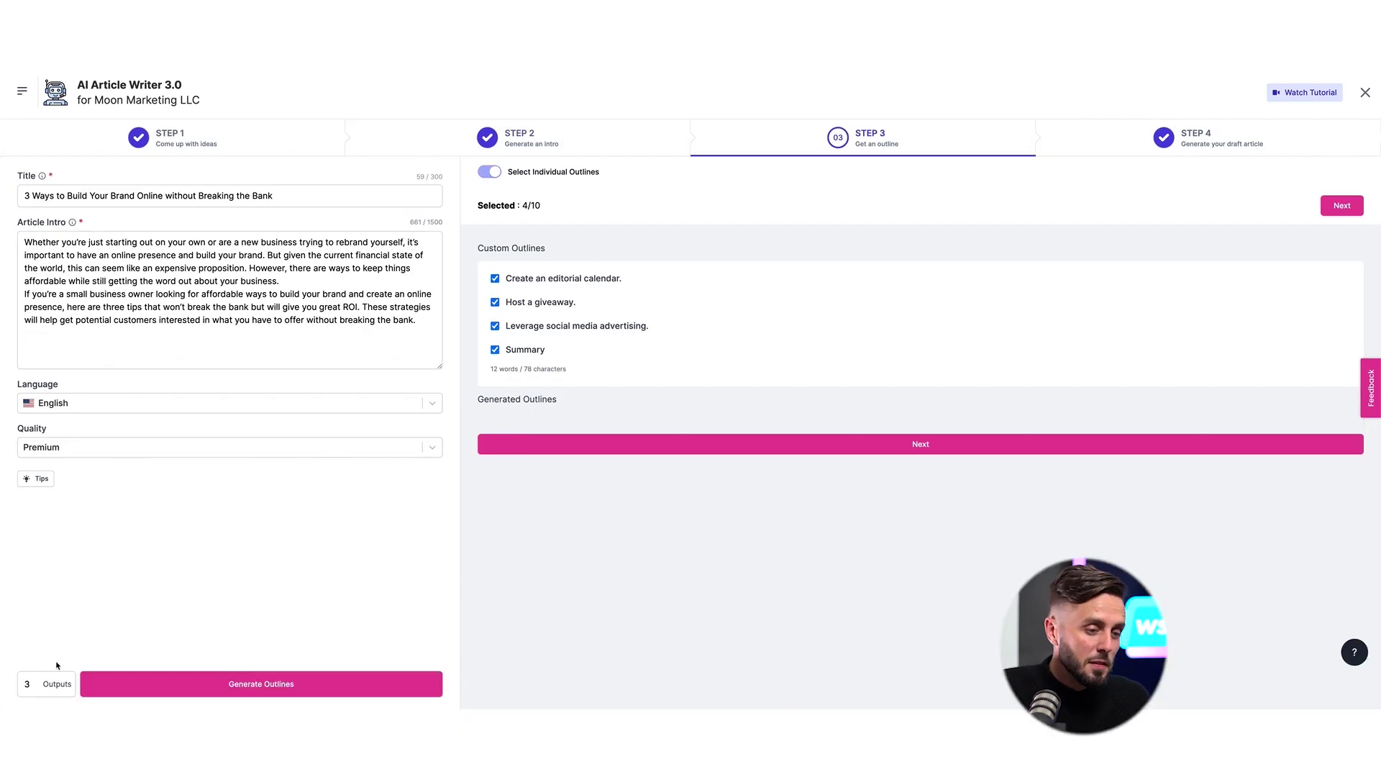
- Generate outlines, toggle Select Individual Outlines off and on, and review the three outline sets
left_click(229, 693)
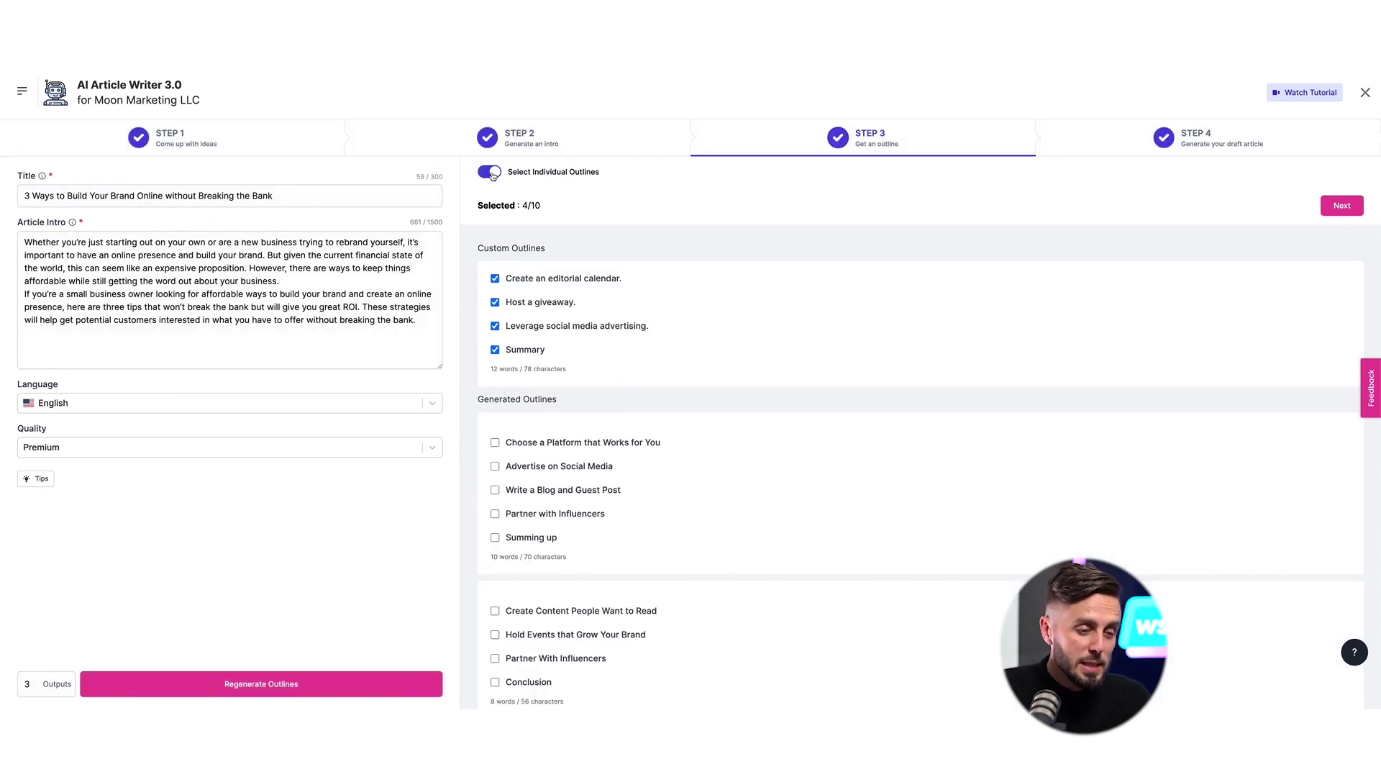
left_click(493, 174)
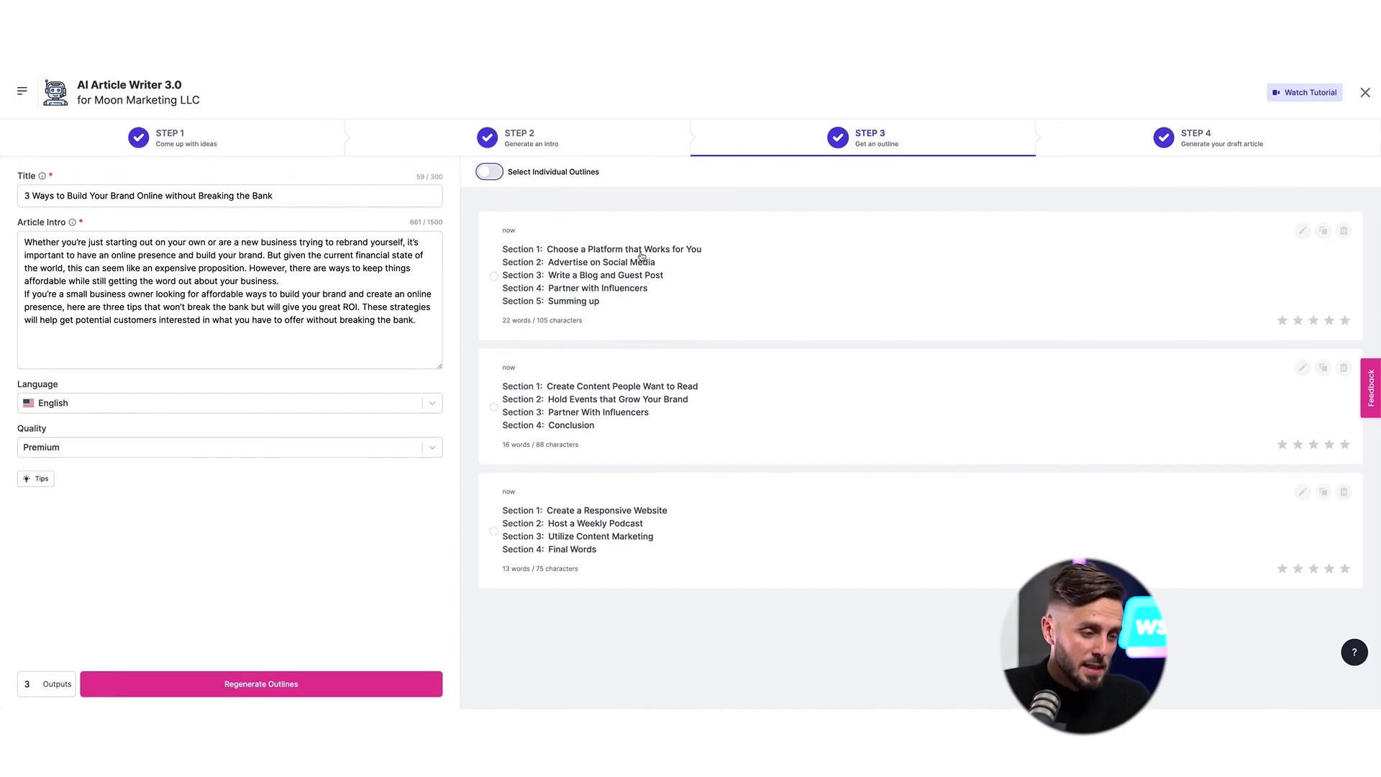
left_click(495, 175)
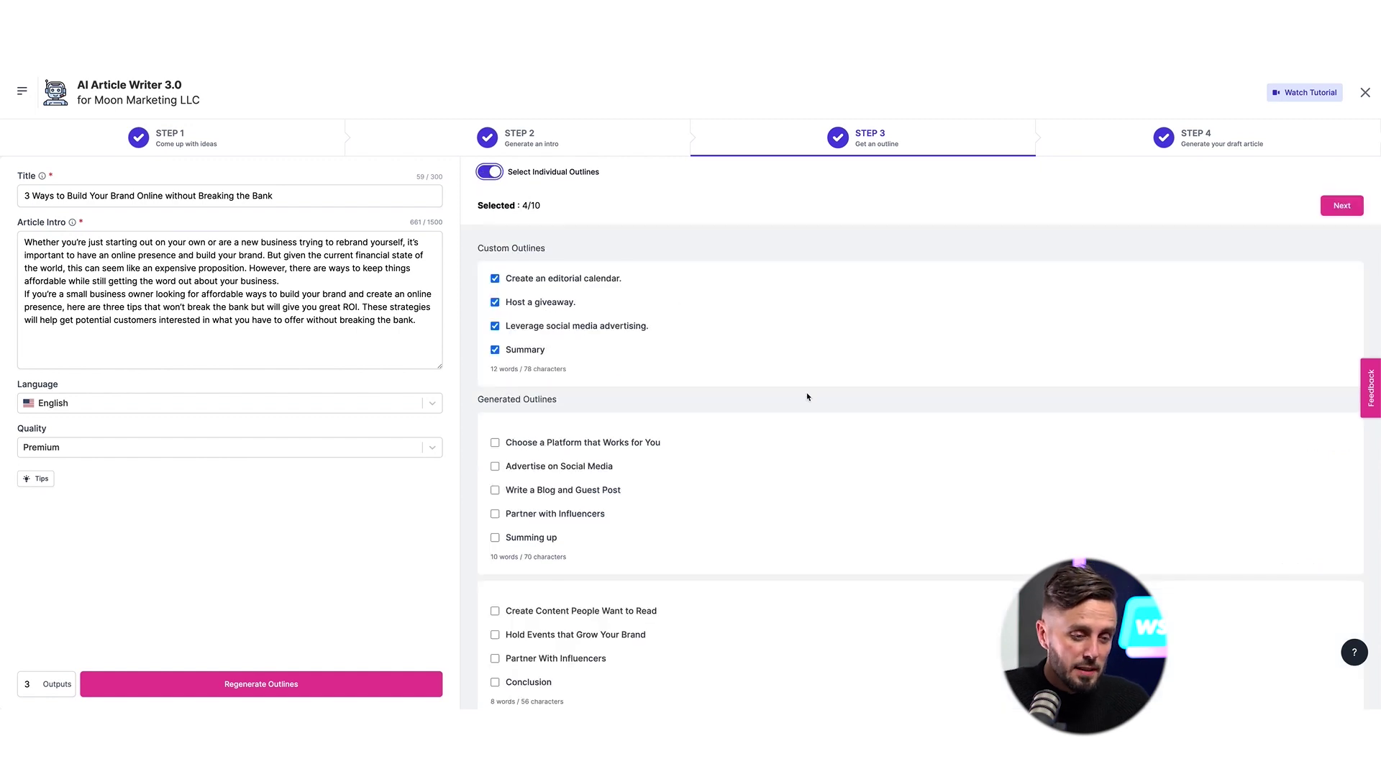
scroll(812, 404, "down", 1)
scroll(812, 403, "down", 2)
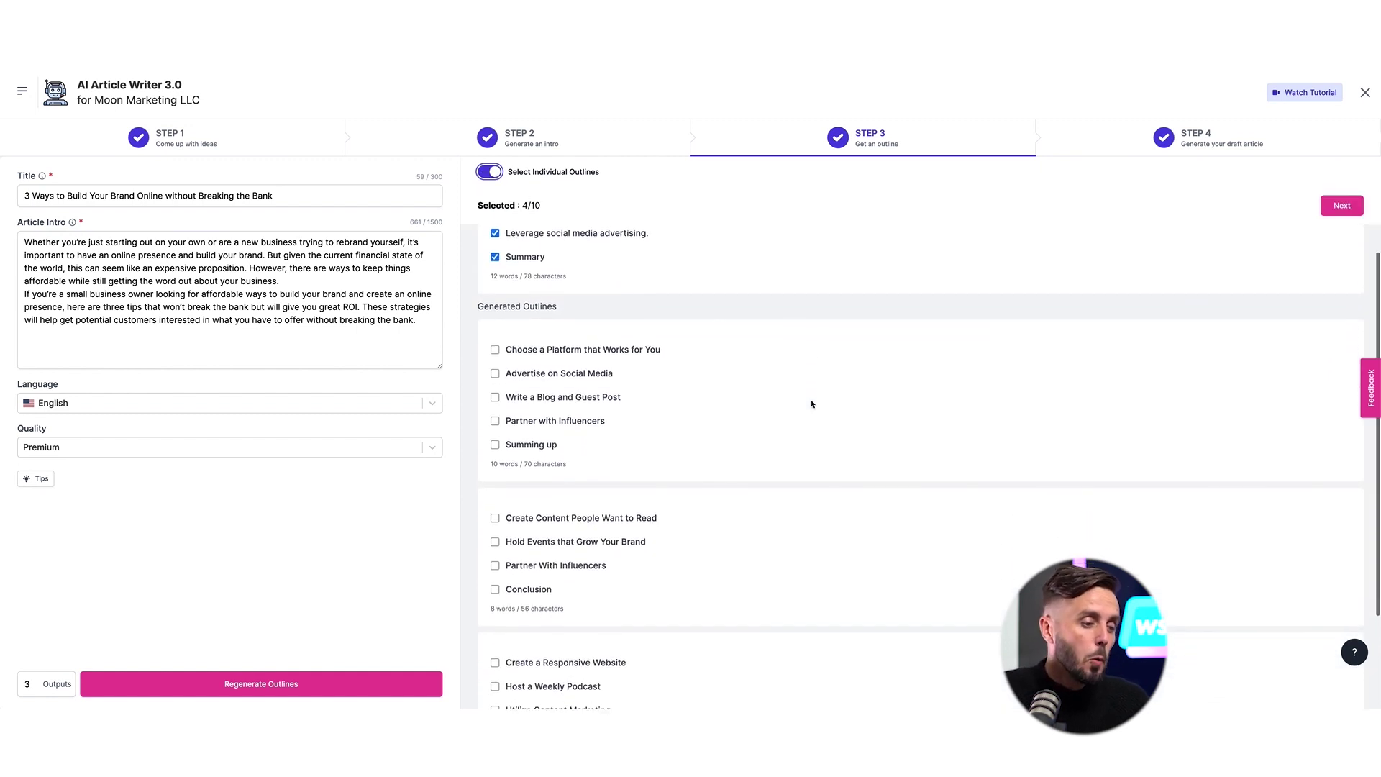
scroll(811, 404, "down", 1)
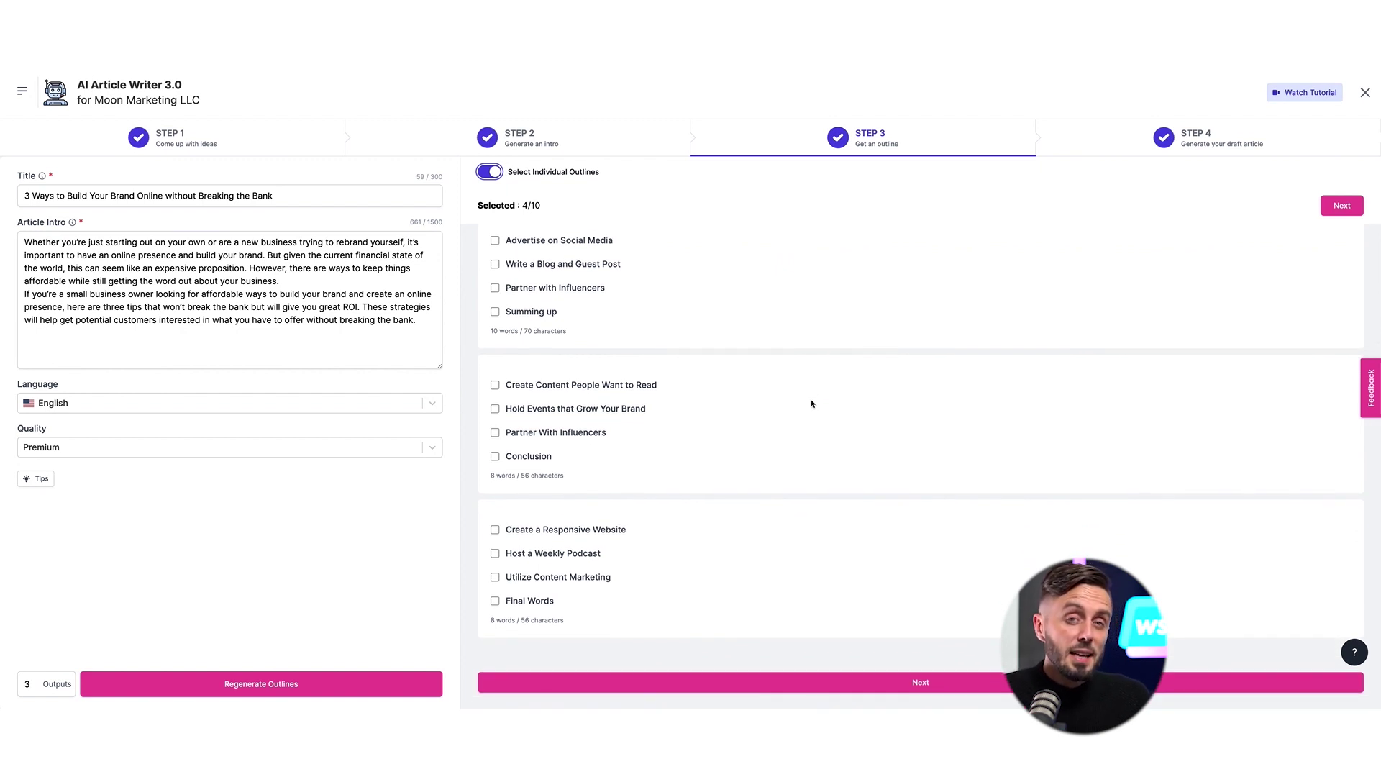
scroll(812, 403, "up", 3)
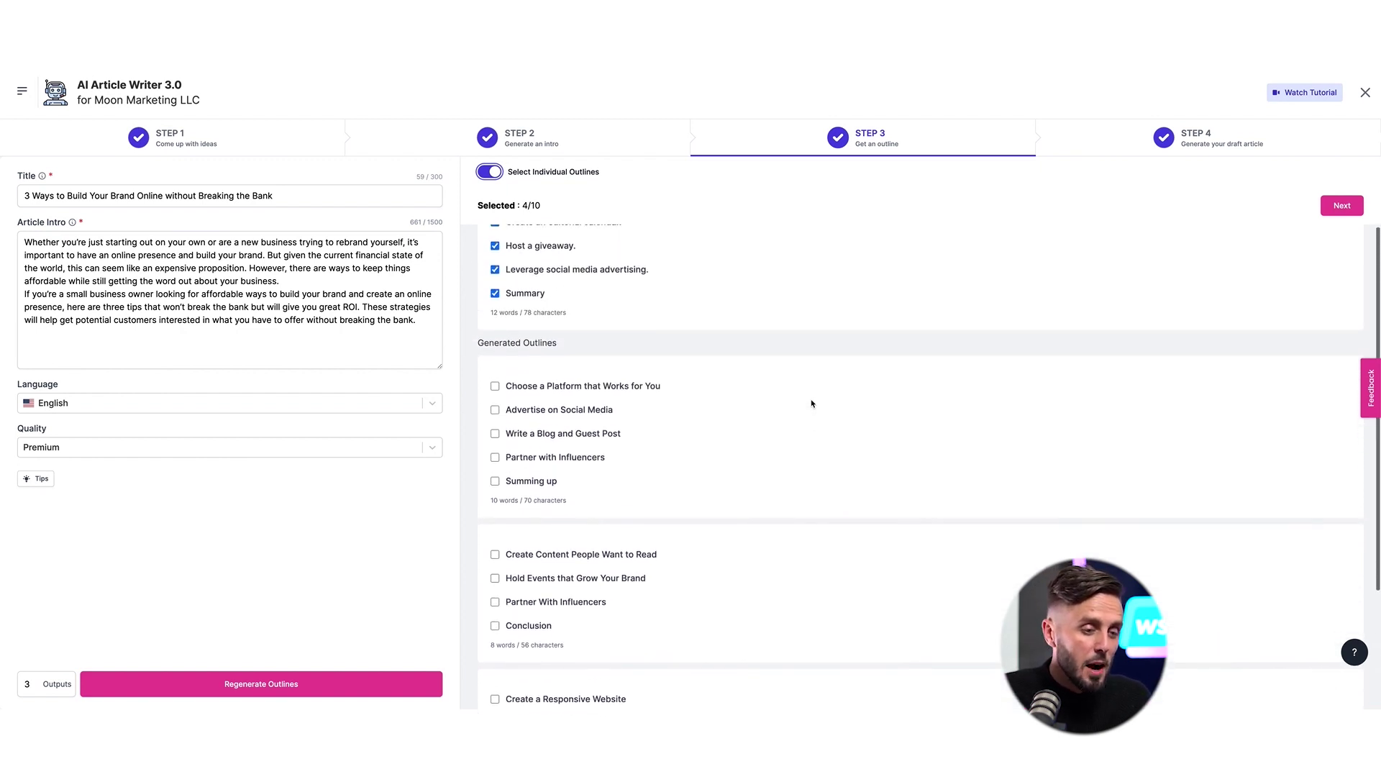
scroll(811, 404, "up", 1)
- Advance to Step 4 and write the 531-word draft article with its image
left_click(489, 172)
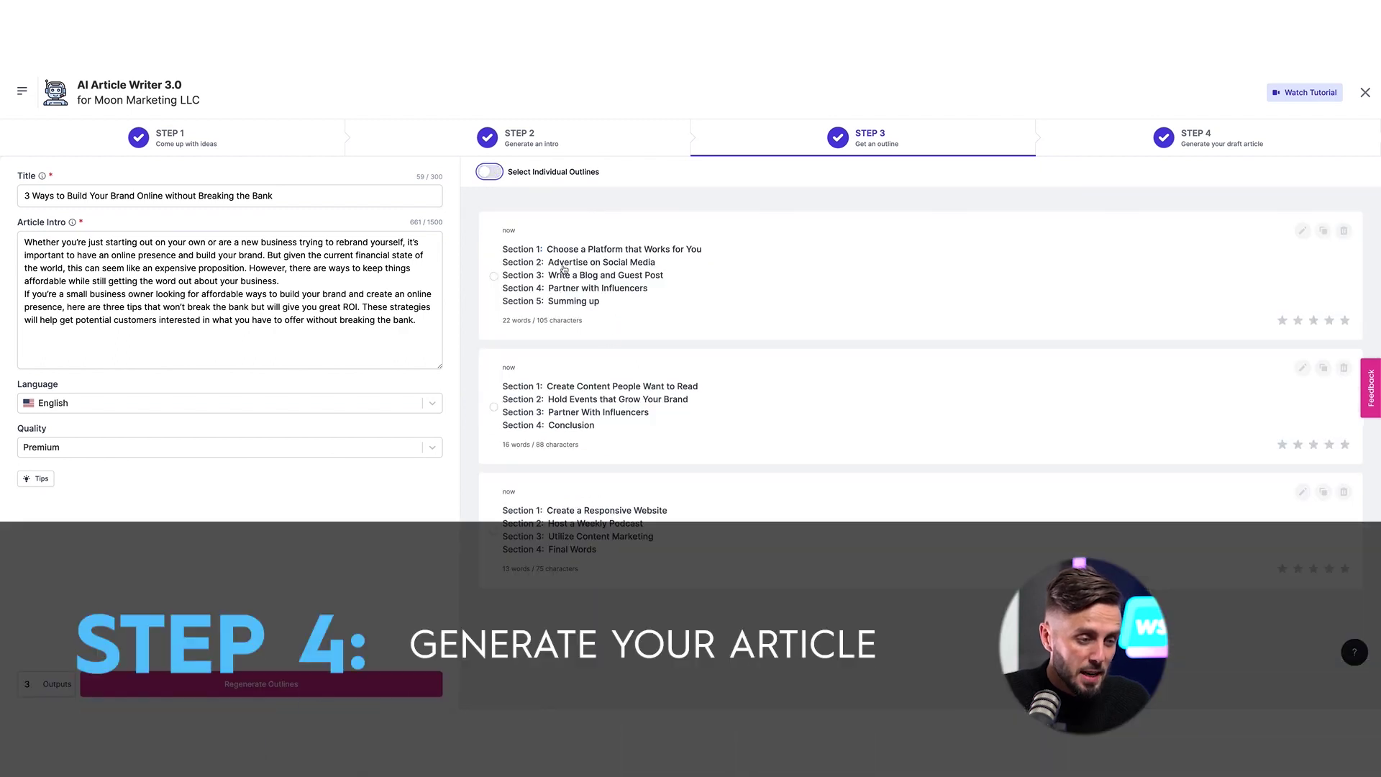
left_click(493, 407)
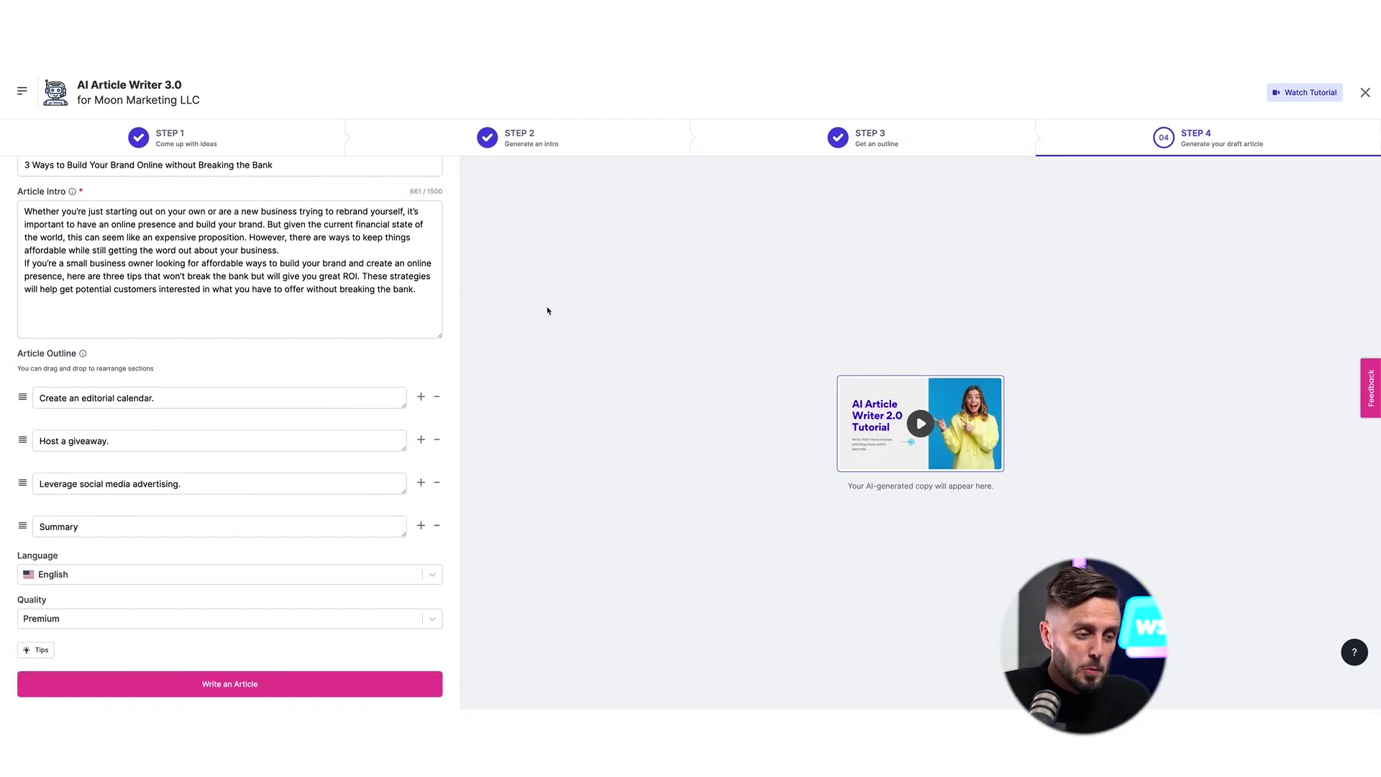
left_click(229, 684)
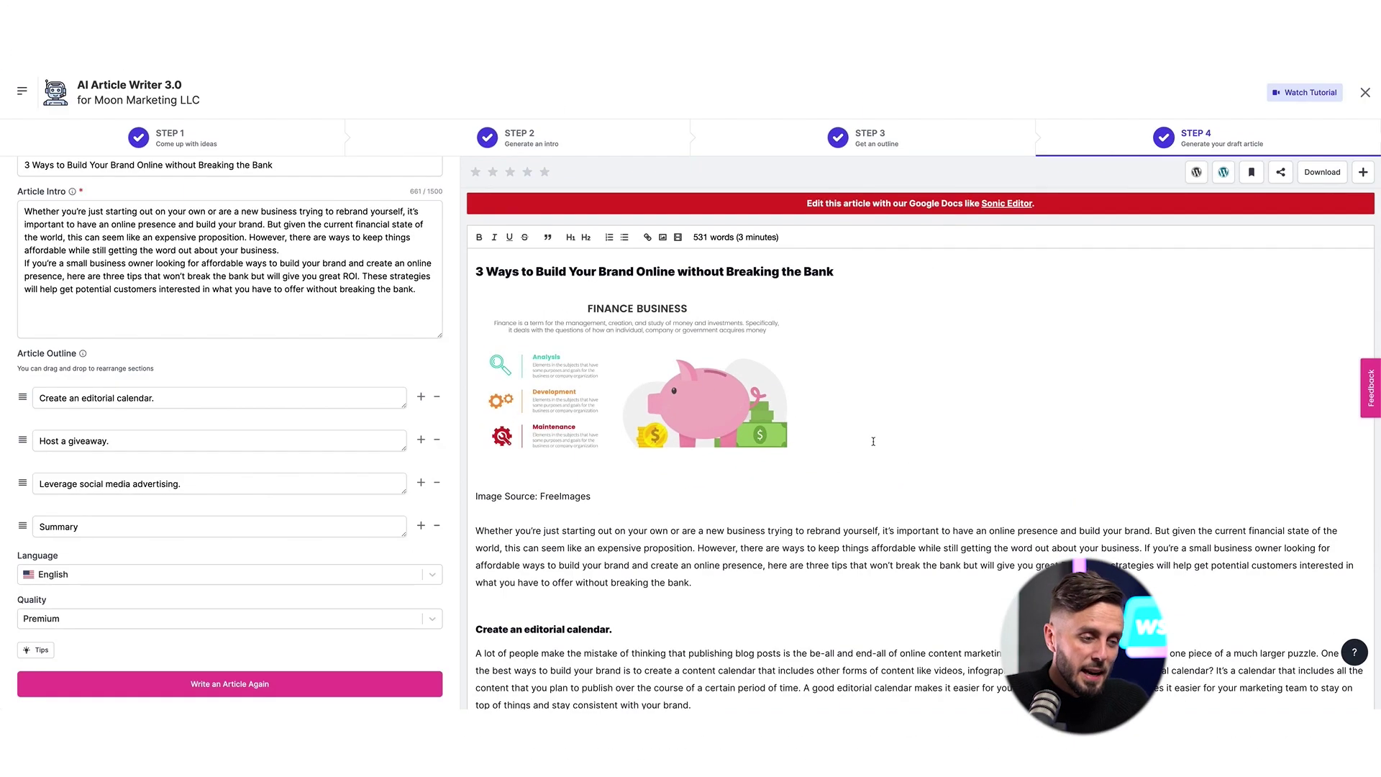
scroll(874, 441, "down", 2)
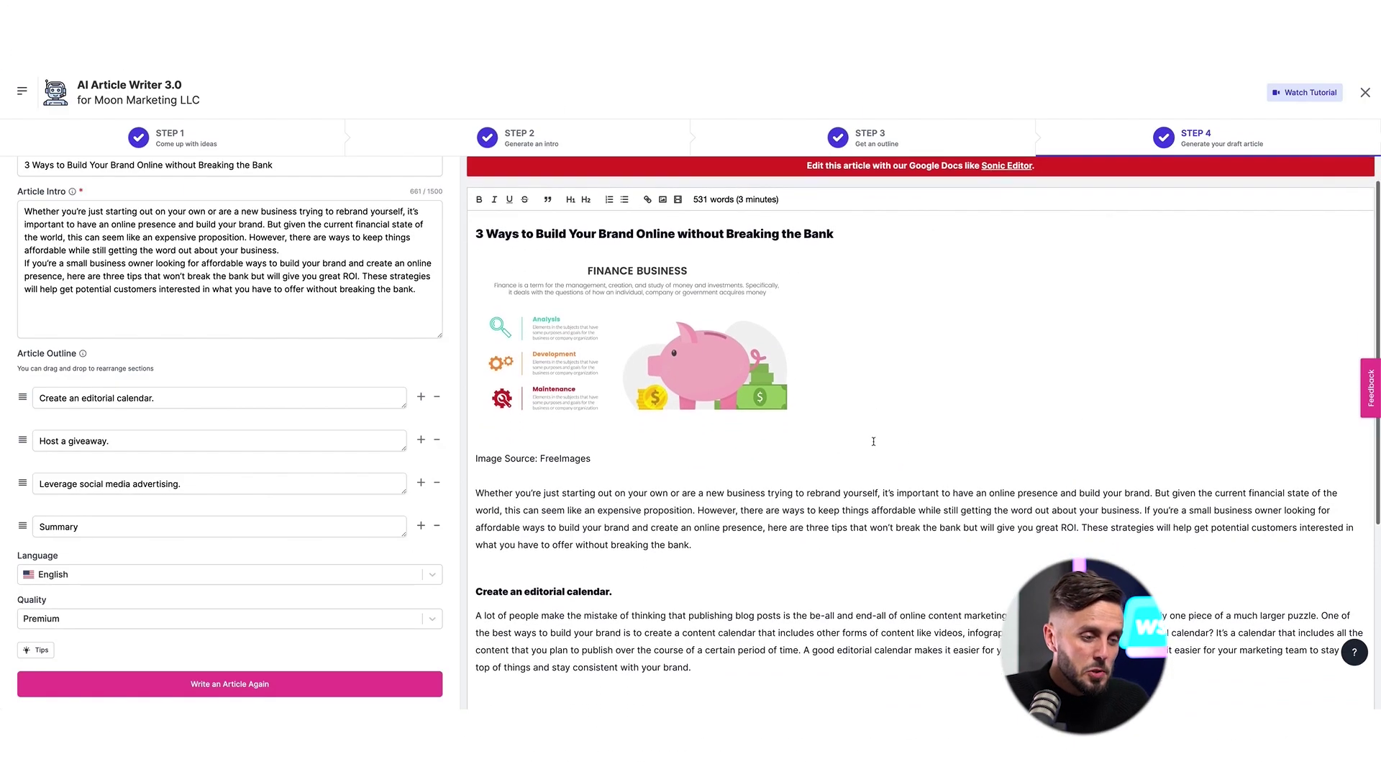
scroll(873, 441, "down", 4)
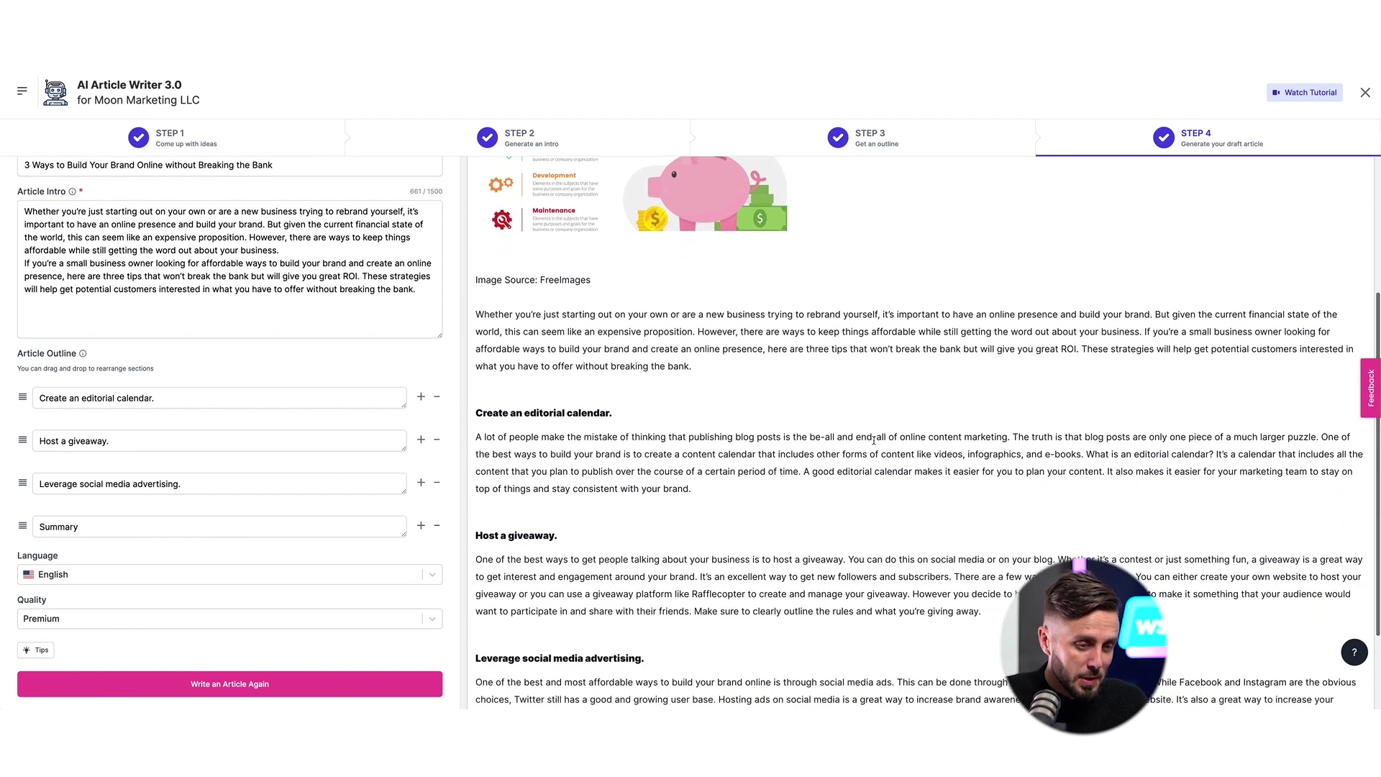
scroll(873, 440, "down", 1)
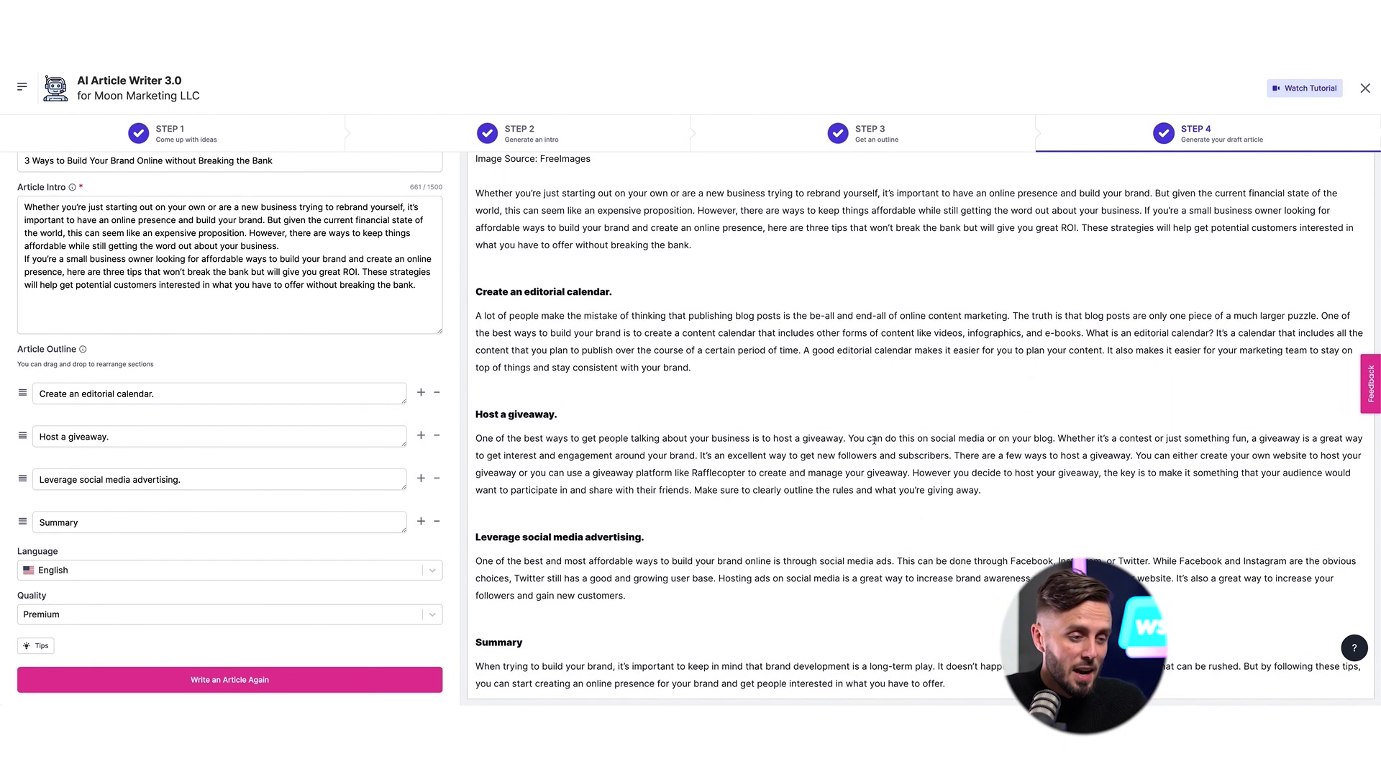
scroll(873, 441, "up", 3)
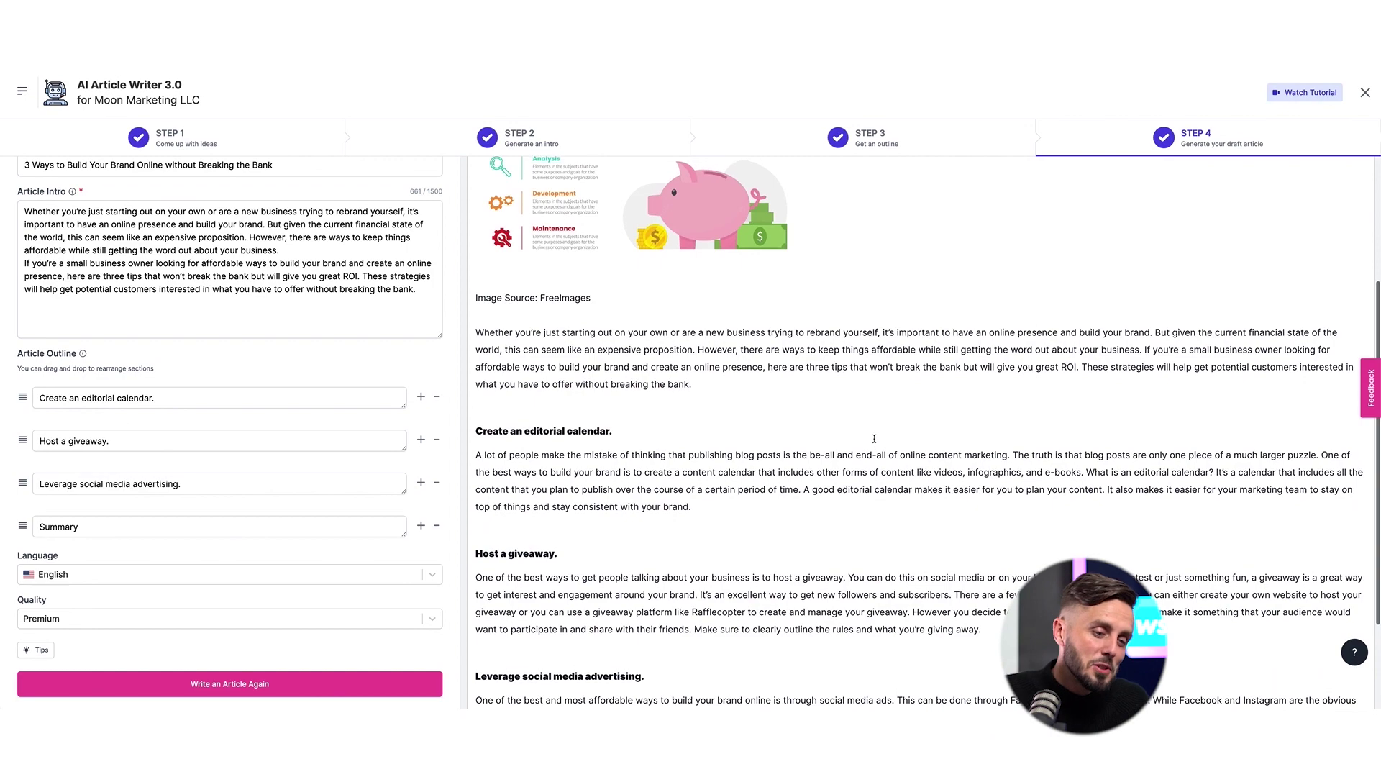